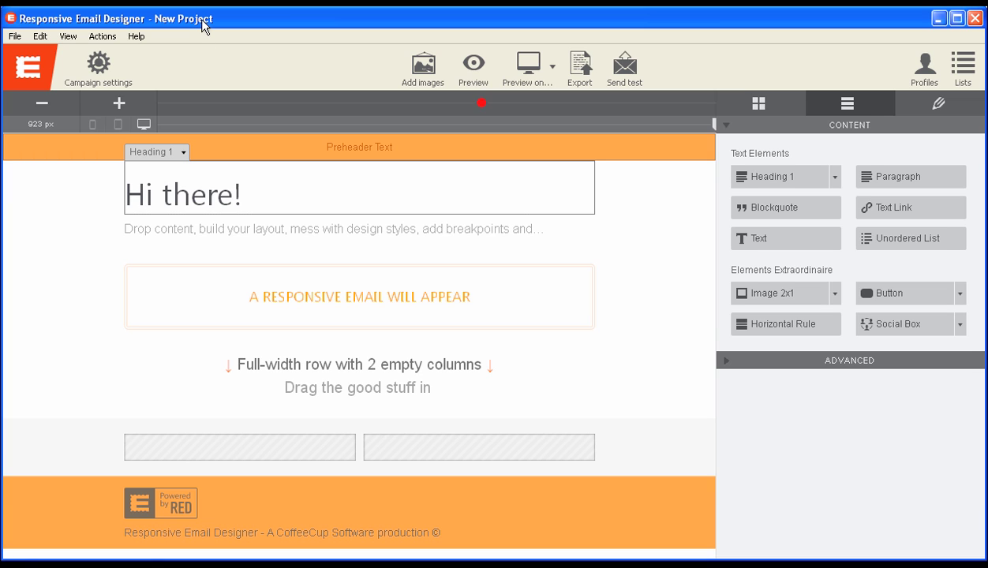
- Switch the right panel to Layout to show the Rows, Columns and 620 px grid options
click(782, 111)
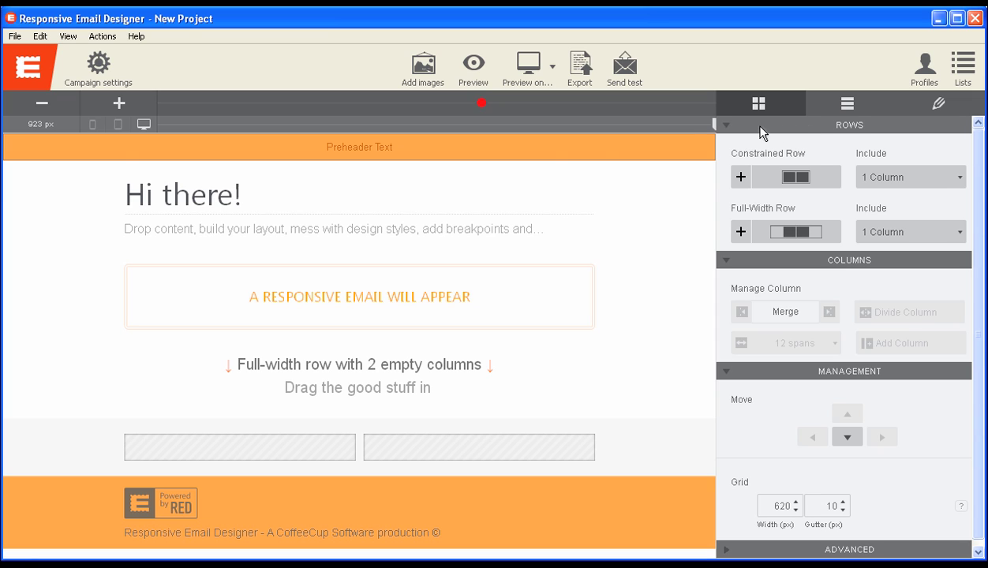
- Select the top row, switch to tablet width, and retype the grid width (600, then 500)
click(138, 139)
click(482, 104)
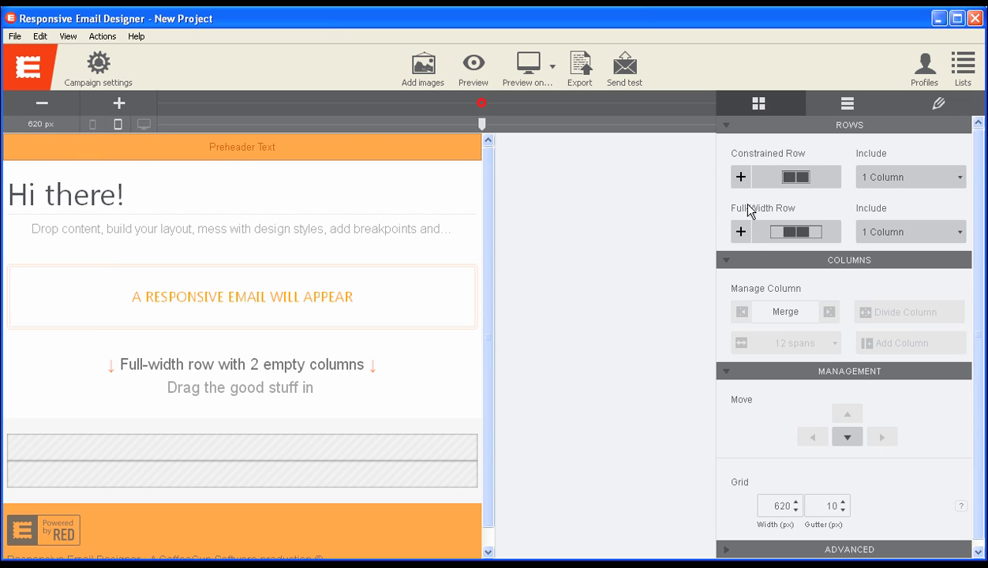
double_click(762, 507)
text(600)
double_click(775, 514)
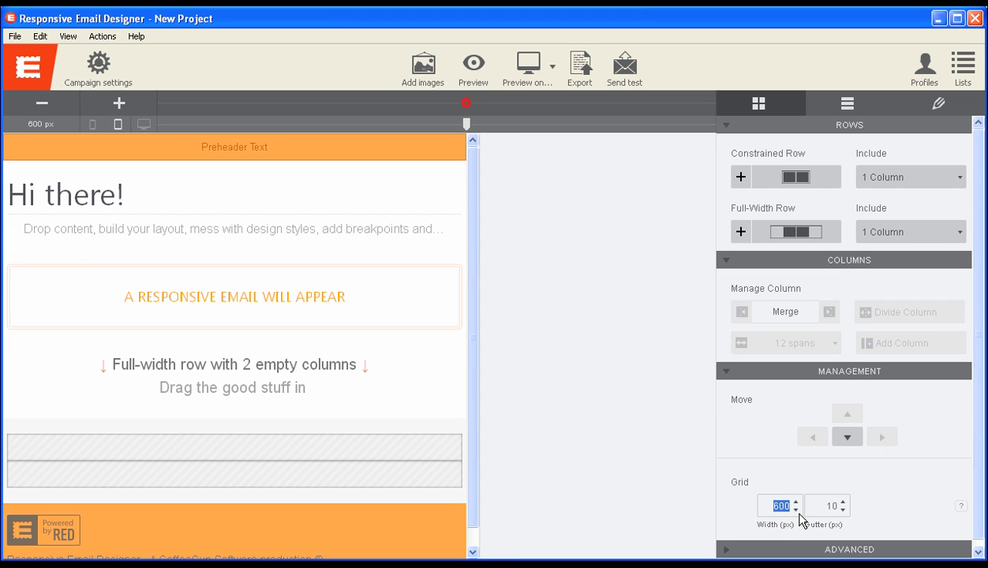
text(500)
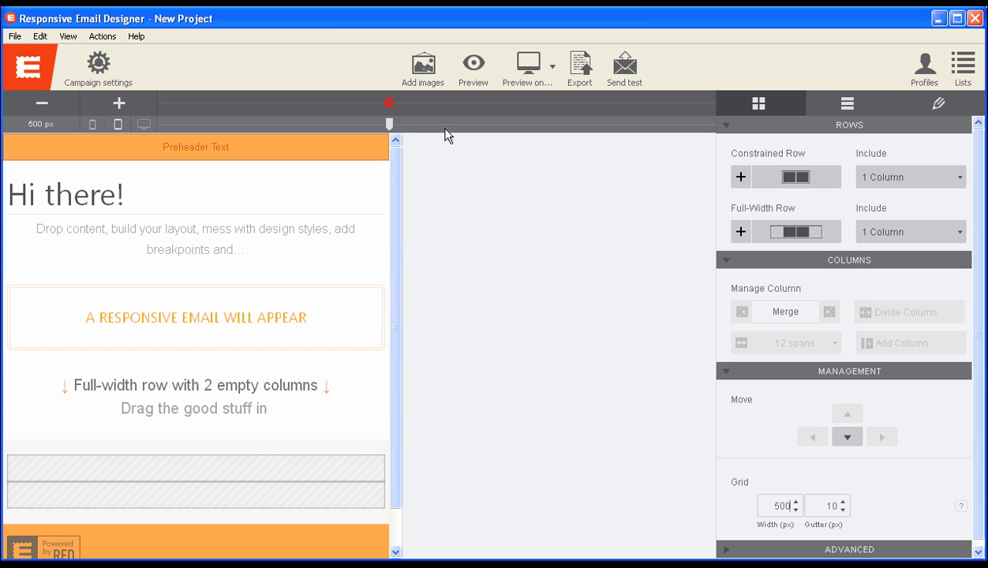
- Resize the email preview, add and remove a breakpoint, and settle the canvas at 597 px
drag(387, 101, 414, 103)
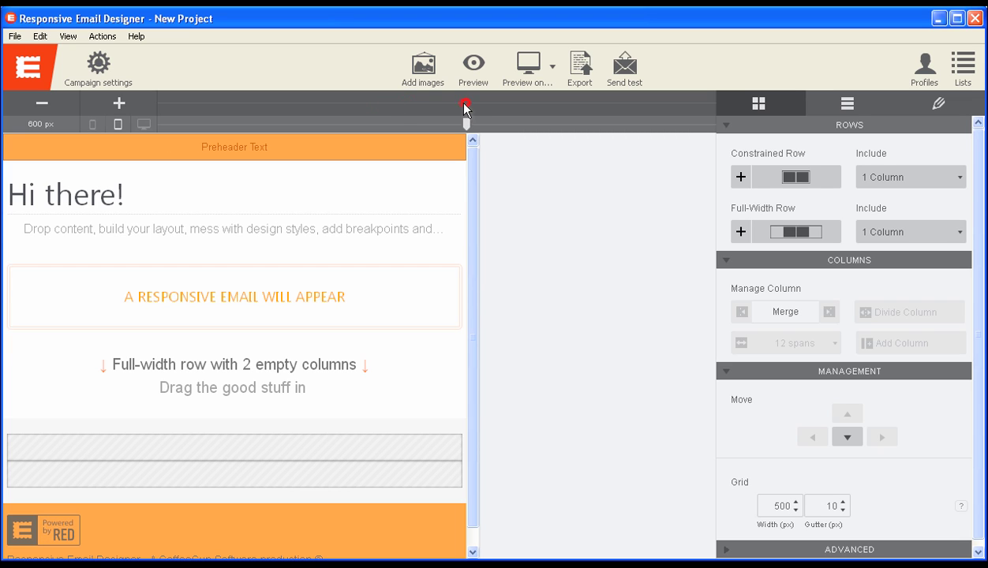
drag(467, 103, 374, 104)
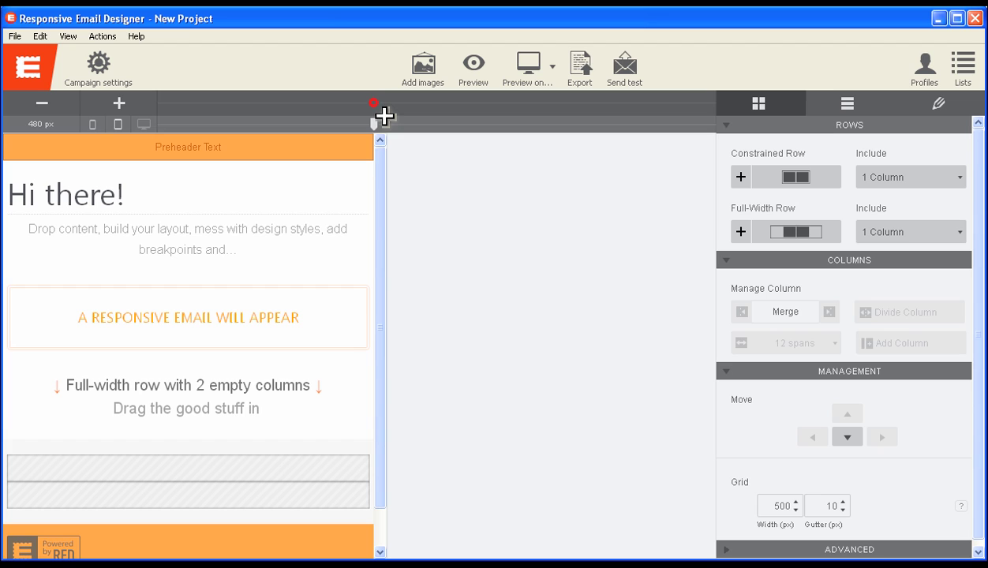
drag(372, 109, 453, 111)
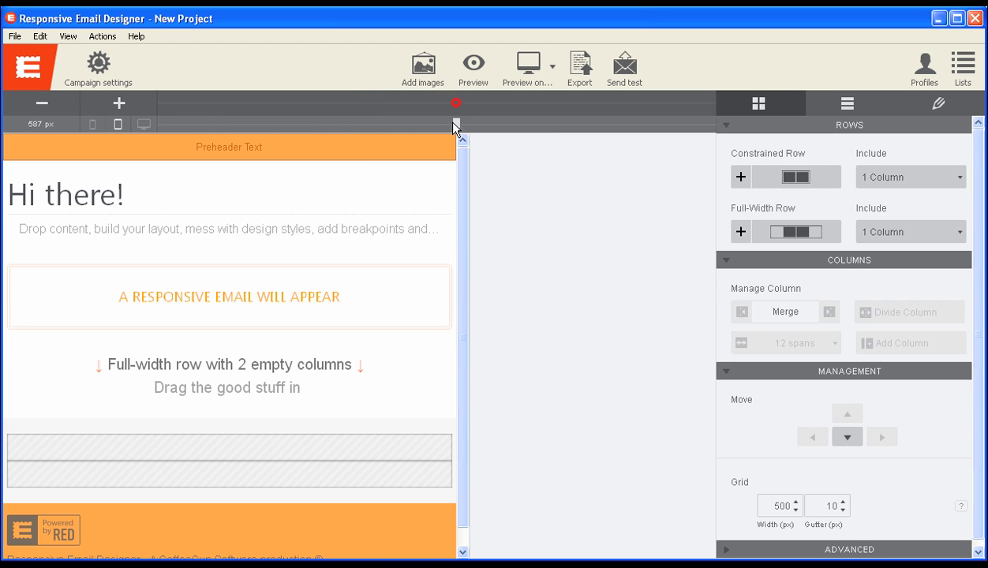
drag(457, 125, 350, 124)
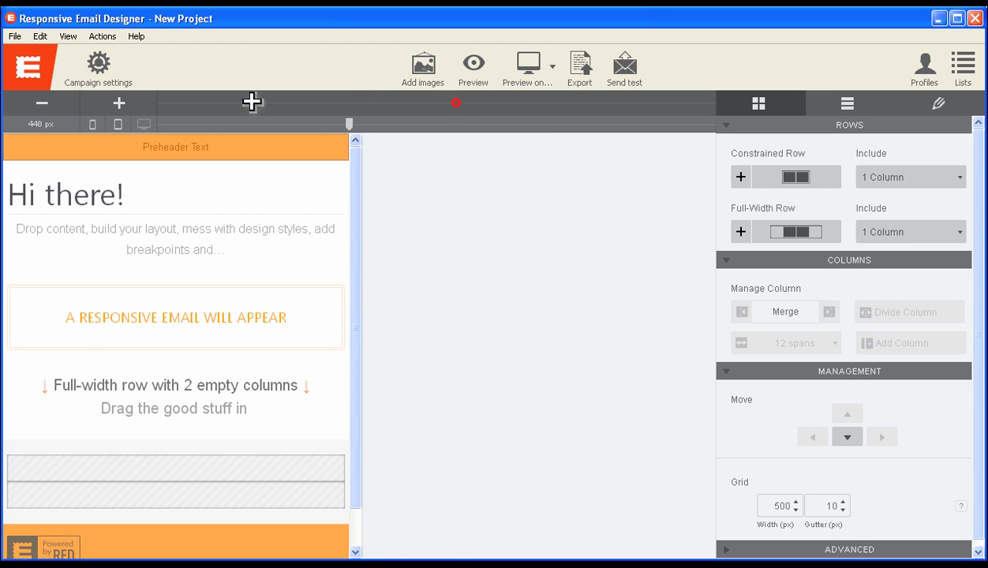
click(120, 102)
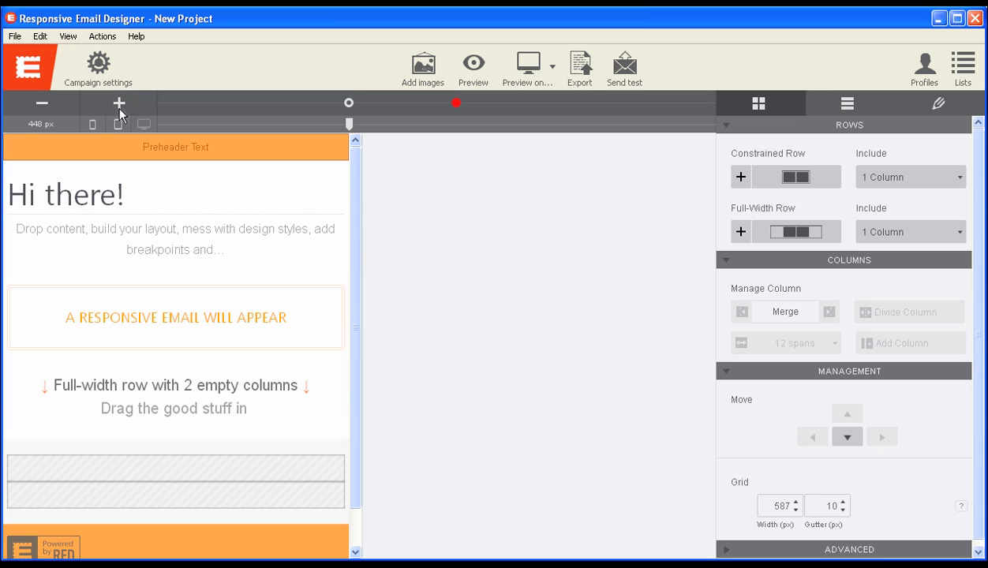
click(41, 105)
drag(346, 124, 680, 144)
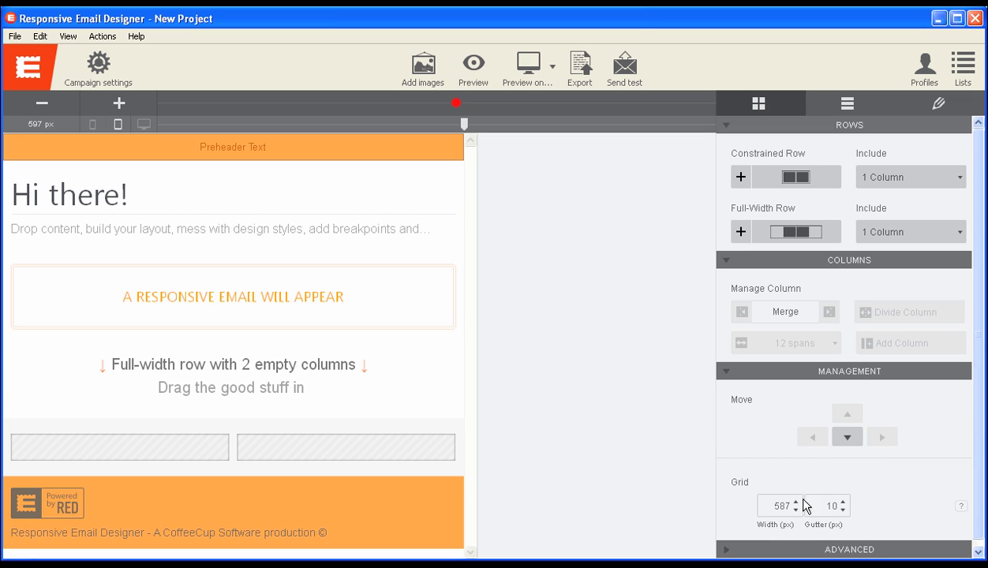
- Expand the ADVANCED layout section to reveal the full-width column options
click(723, 549)
scroll(801, 485, down, 3)
scroll(801, 485, down, 1)
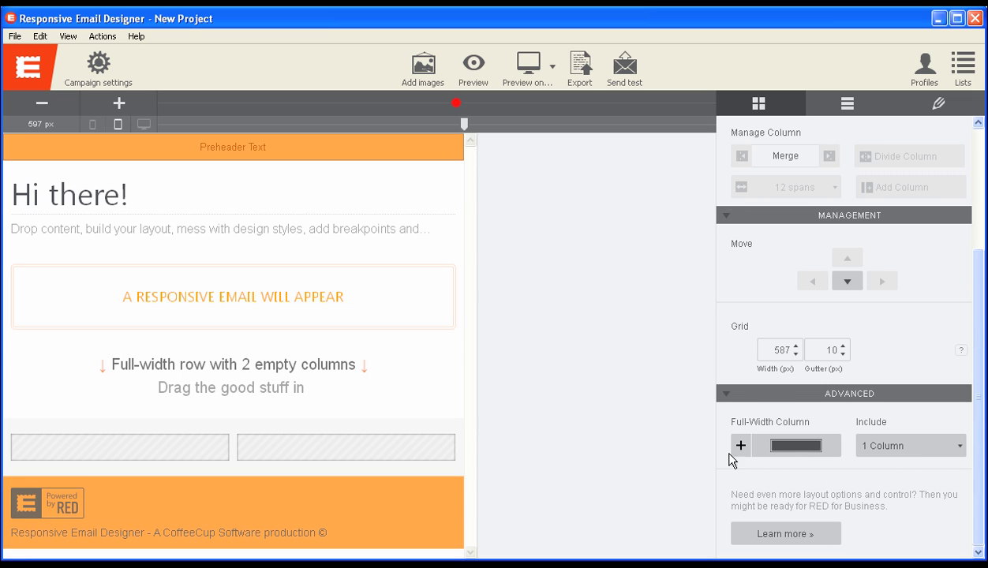
- In Elements, check the Heading, Image and Button variants, then expand ADVANCED to list Image + Text
click(855, 106)
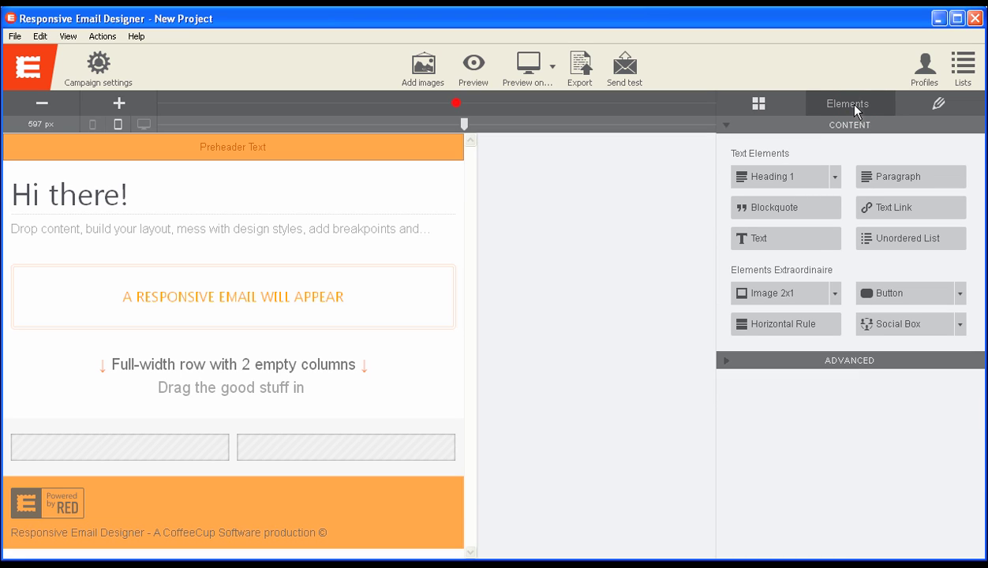
click(836, 176)
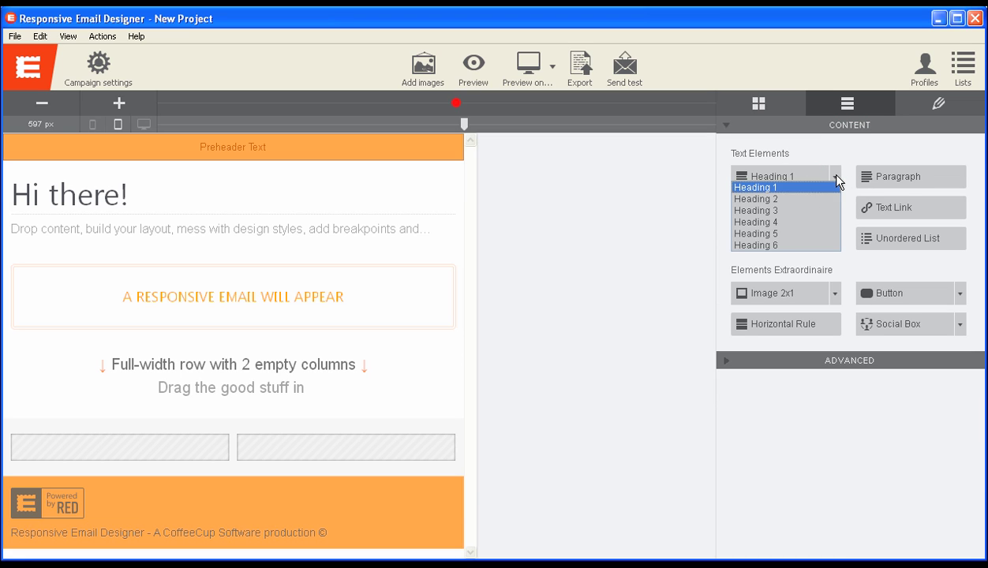
click(836, 179)
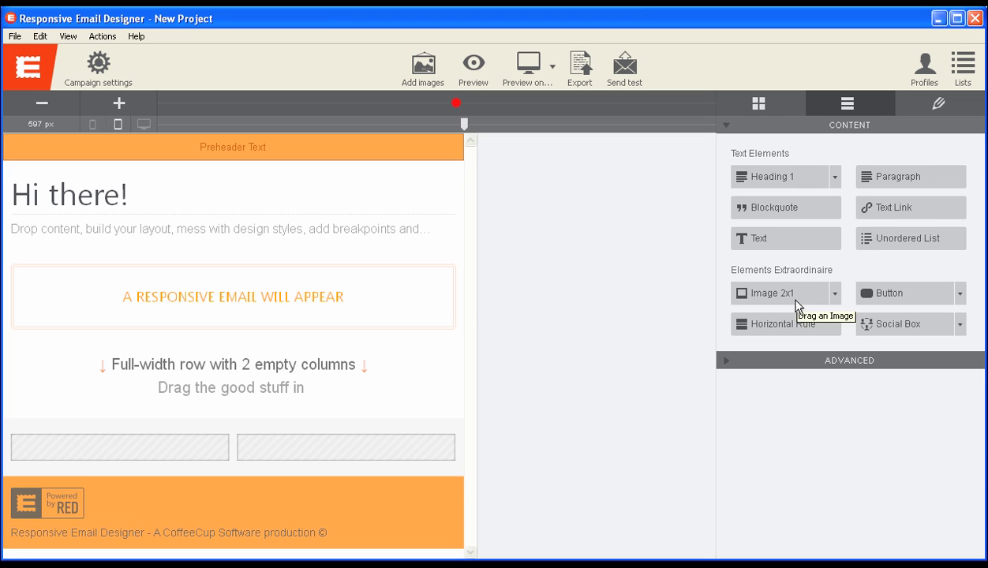
click(835, 299)
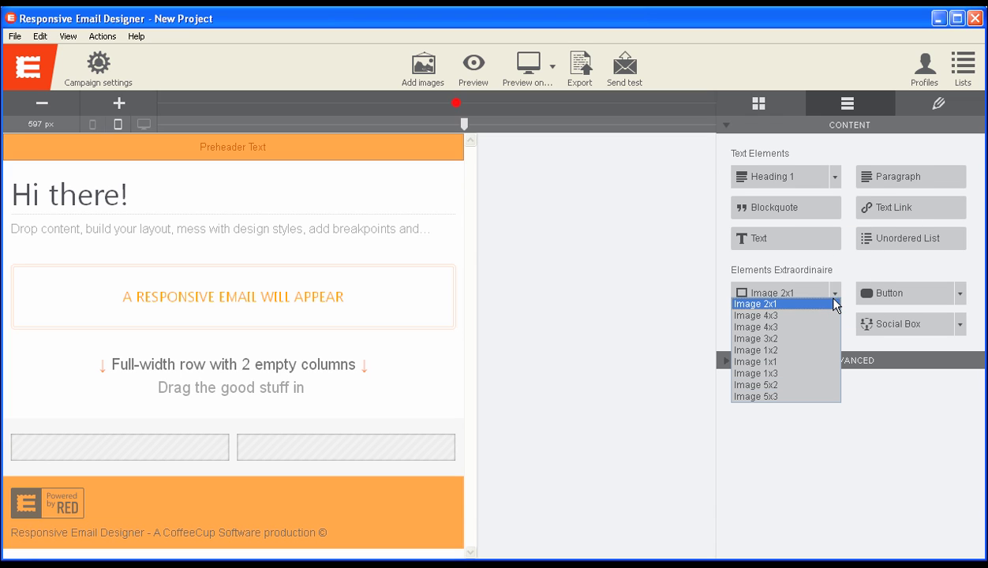
click(833, 298)
click(960, 295)
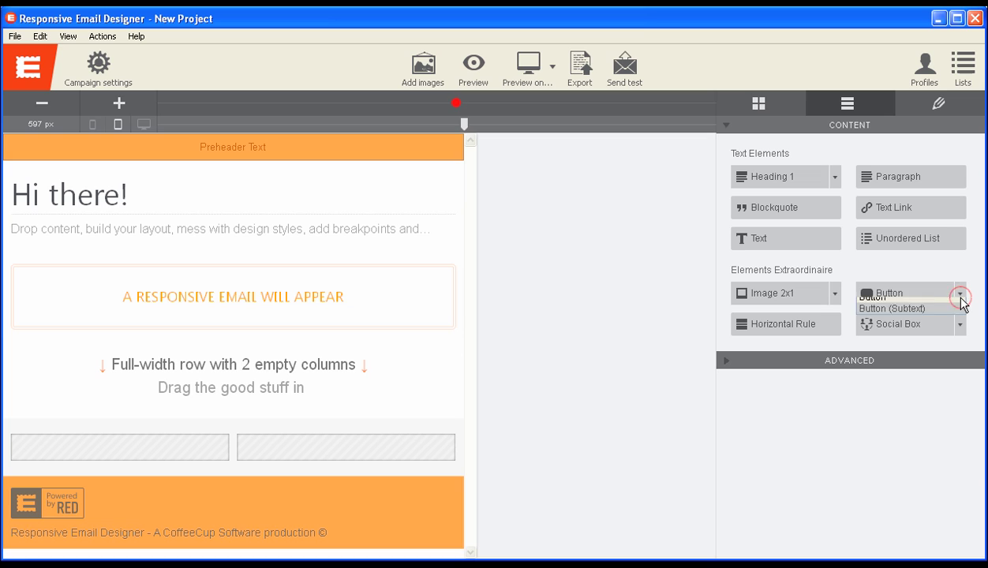
click(961, 299)
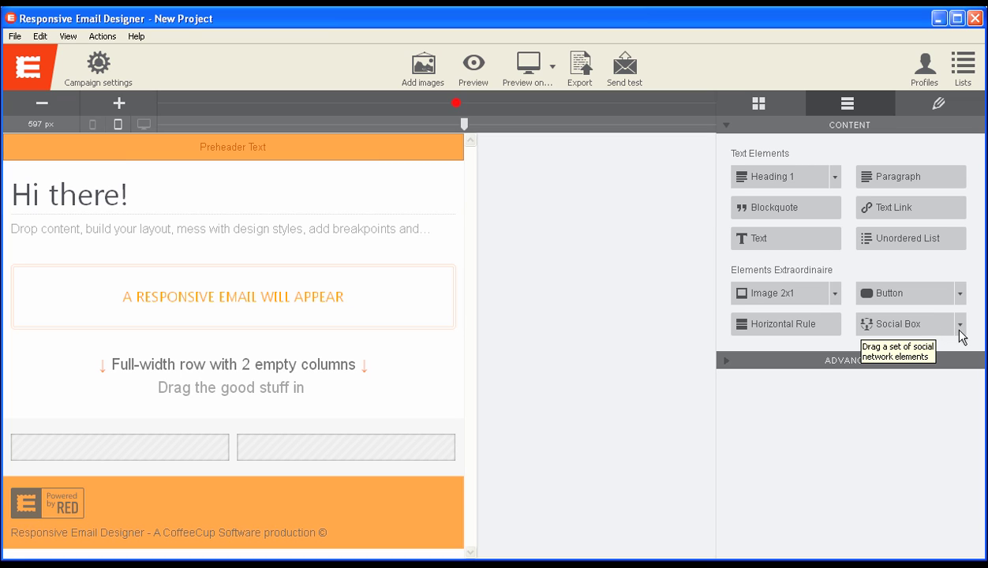
click(727, 367)
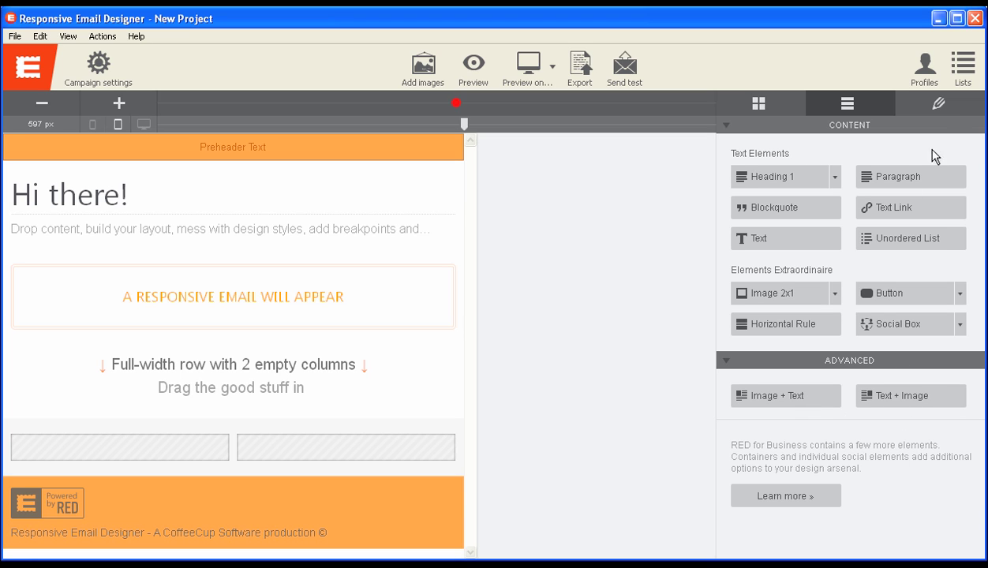
- Select the intro paragraph in the Design panel to view its Helvetica, 16 px, 1.7 line-height styling
click(946, 110)
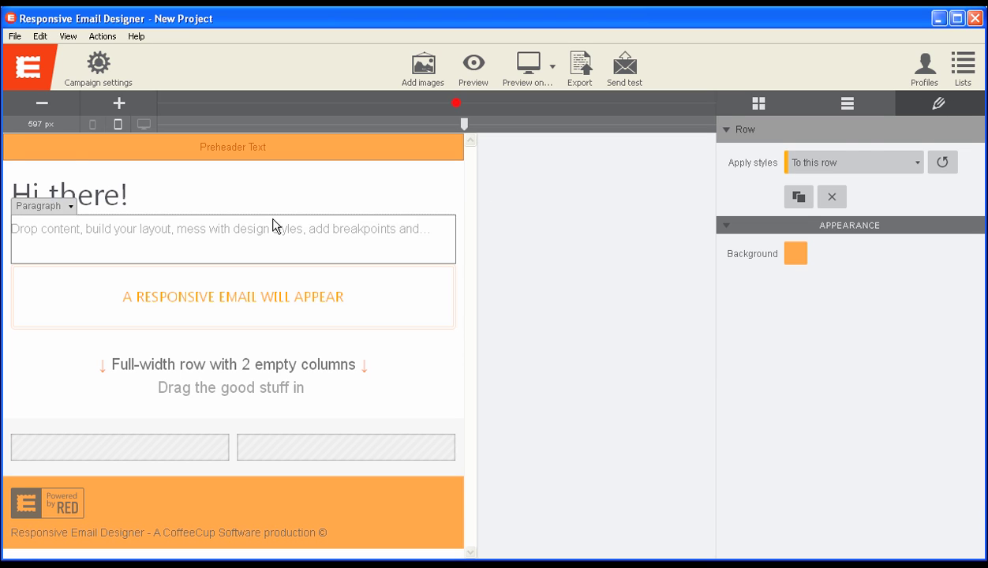
click(252, 233)
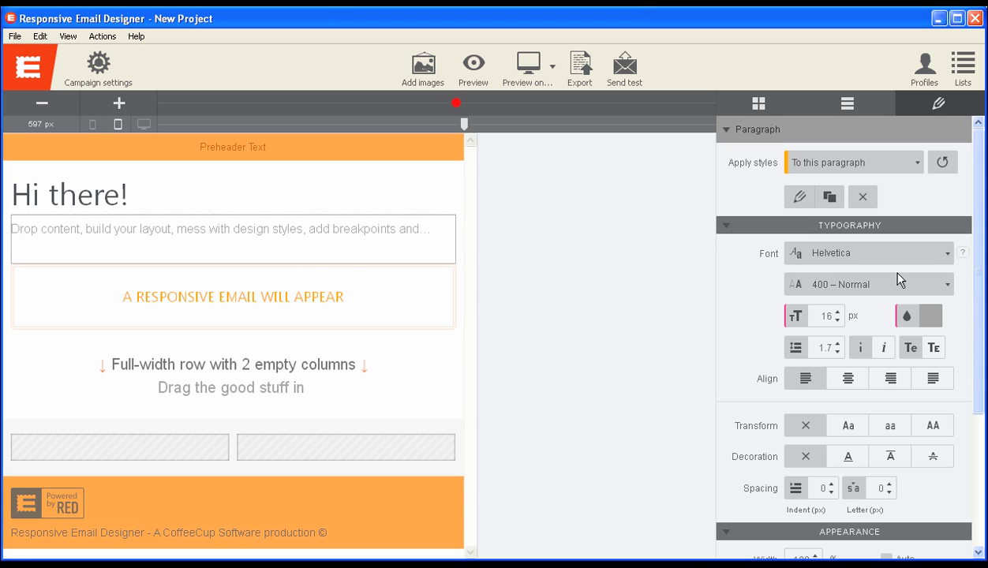
scroll(900, 281, down, 5)
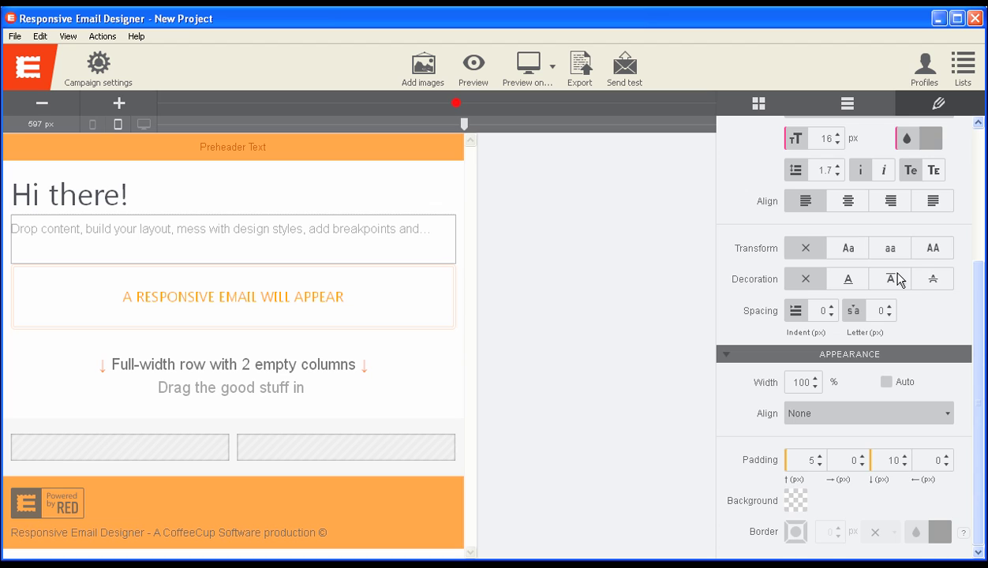
scroll(900, 280, up, 5)
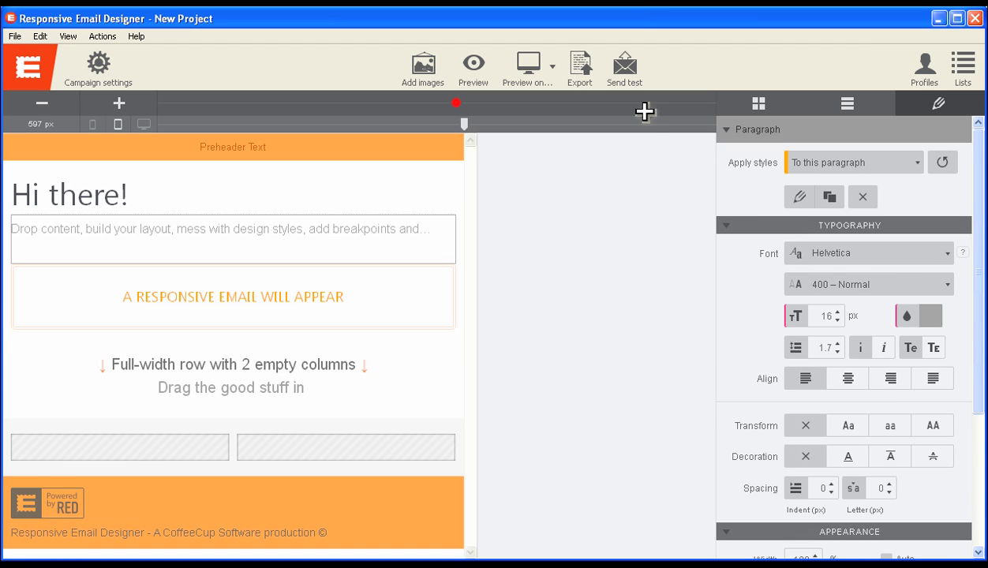
- Look through the campaign settings' General, email test and custom SMTP pages, then close them
click(93, 74)
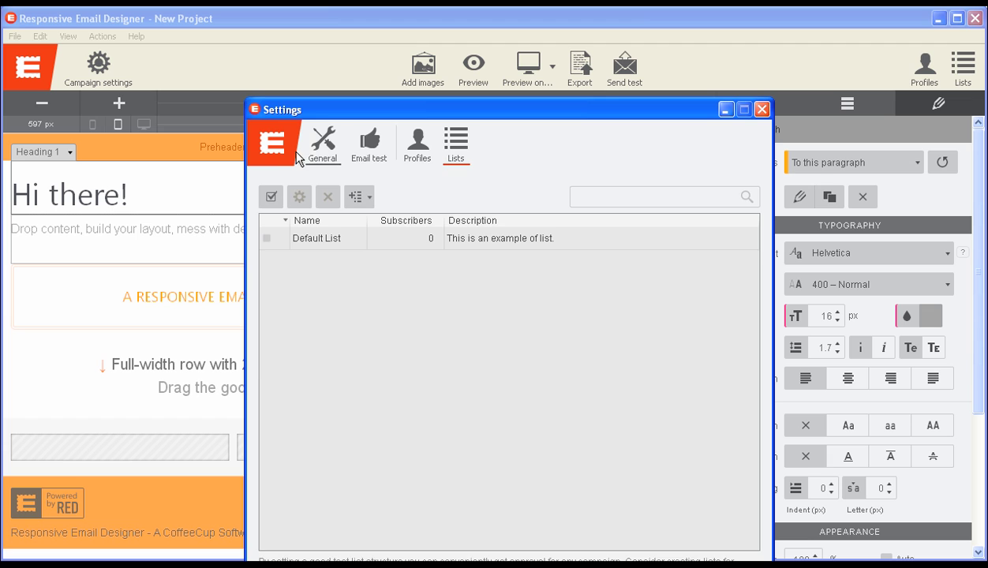
click(317, 144)
click(348, 209)
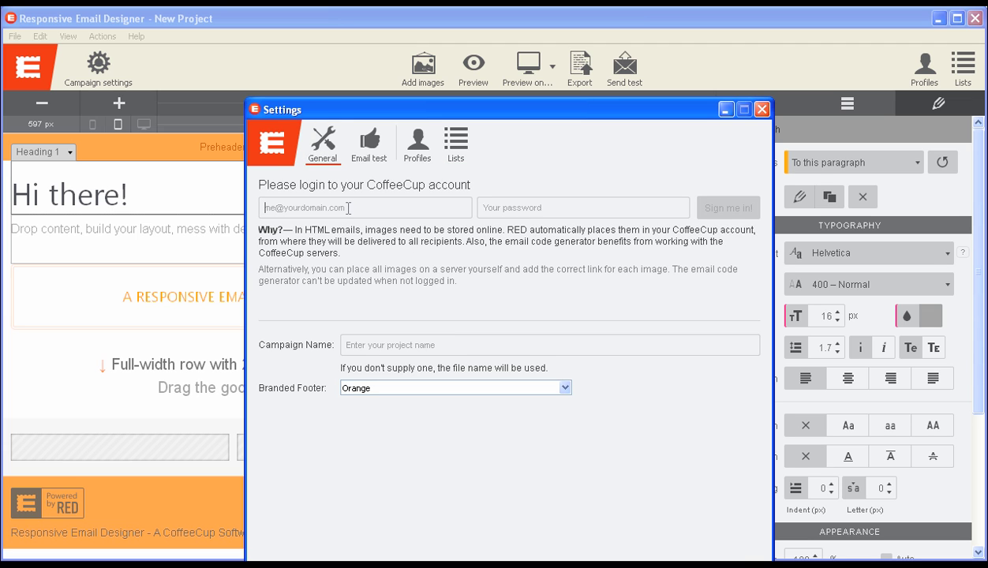
drag(400, 110, 425, 56)
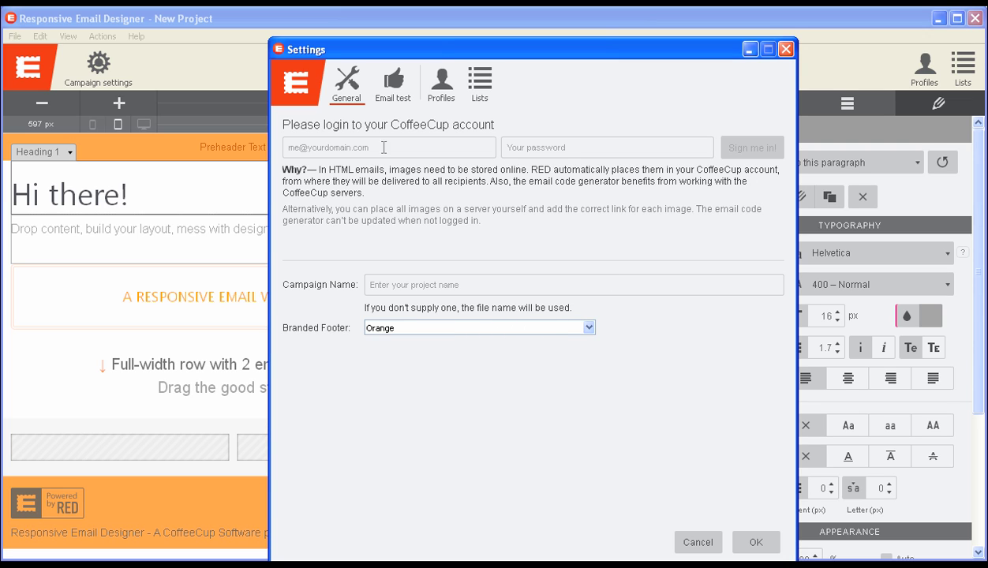
click(392, 101)
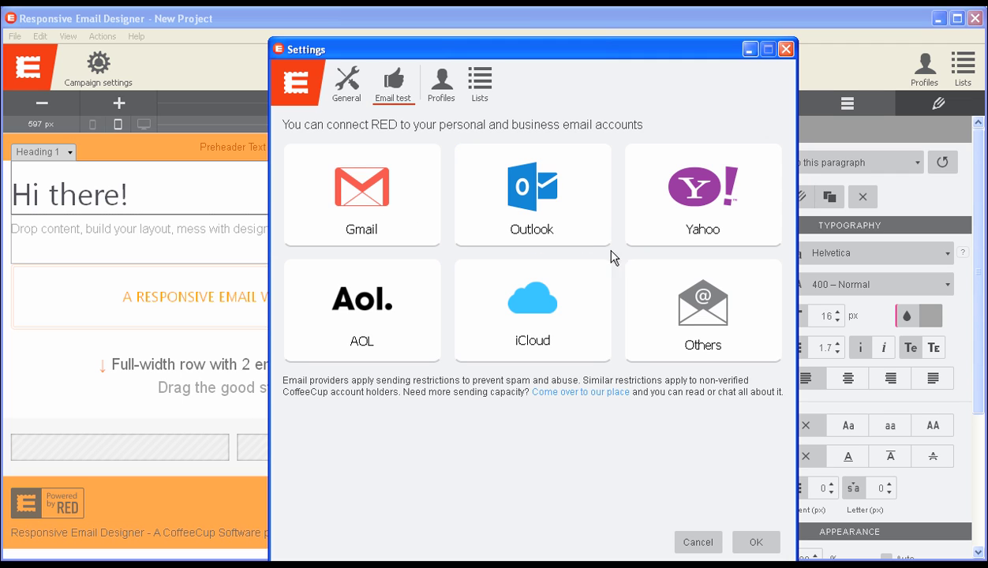
click(712, 313)
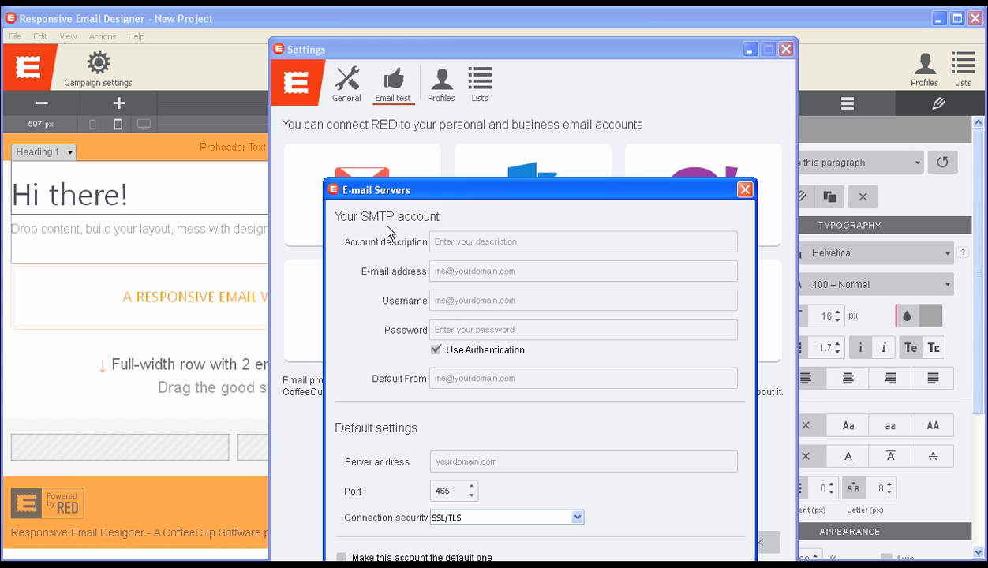
click(572, 556)
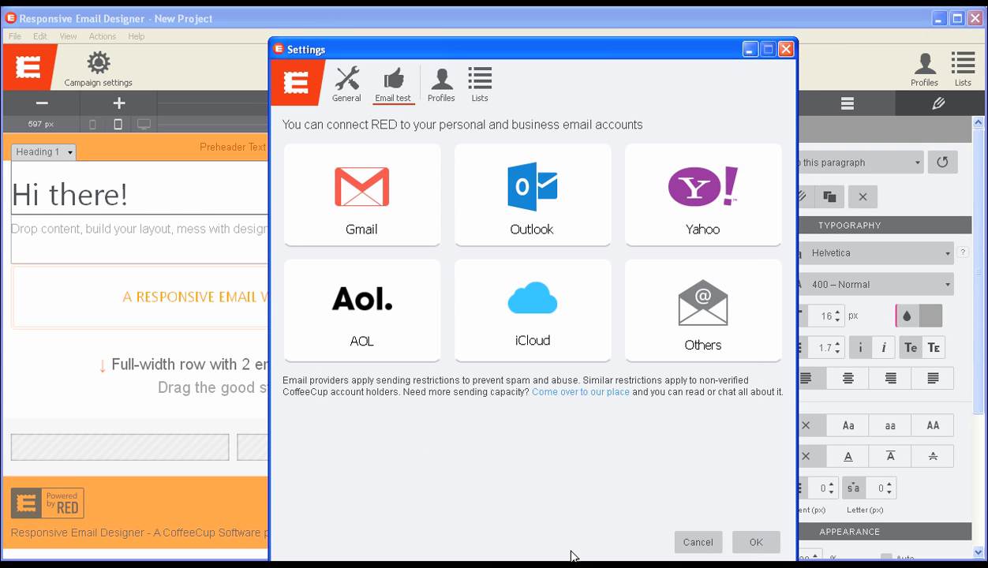
click(752, 546)
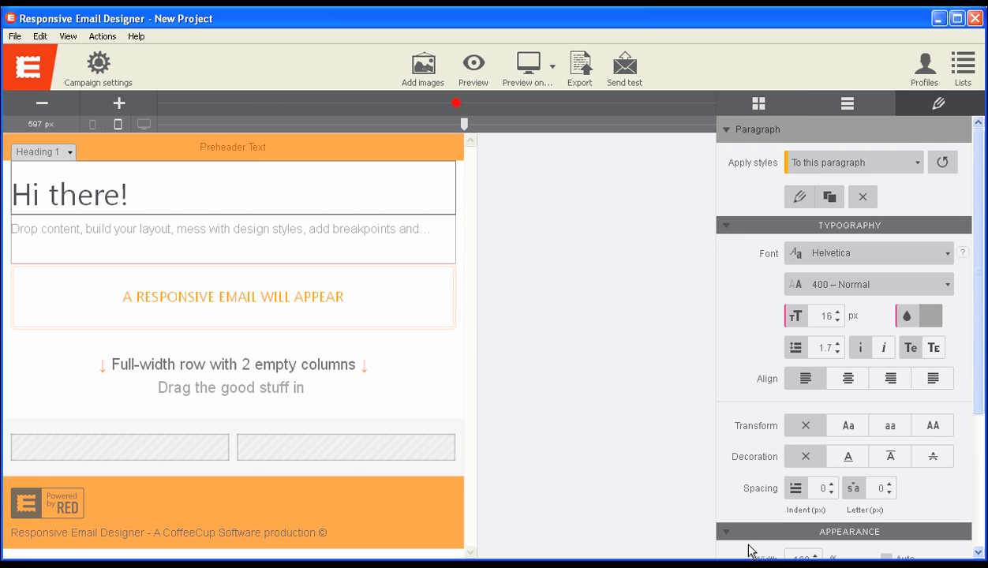
- Toggle the recipient preview, then preview the email in Mozilla Firefox and return to RED
click(479, 83)
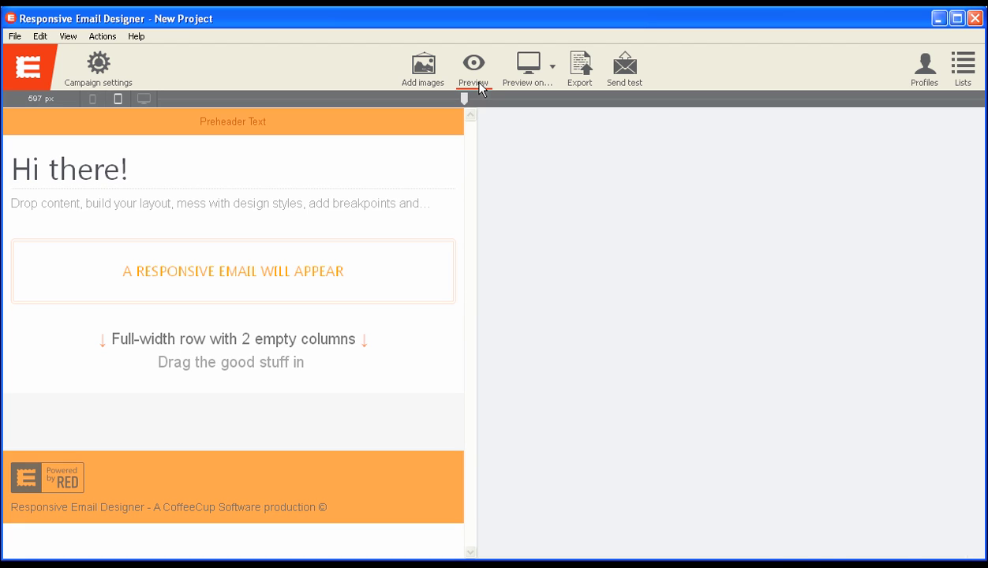
click(479, 83)
click(537, 75)
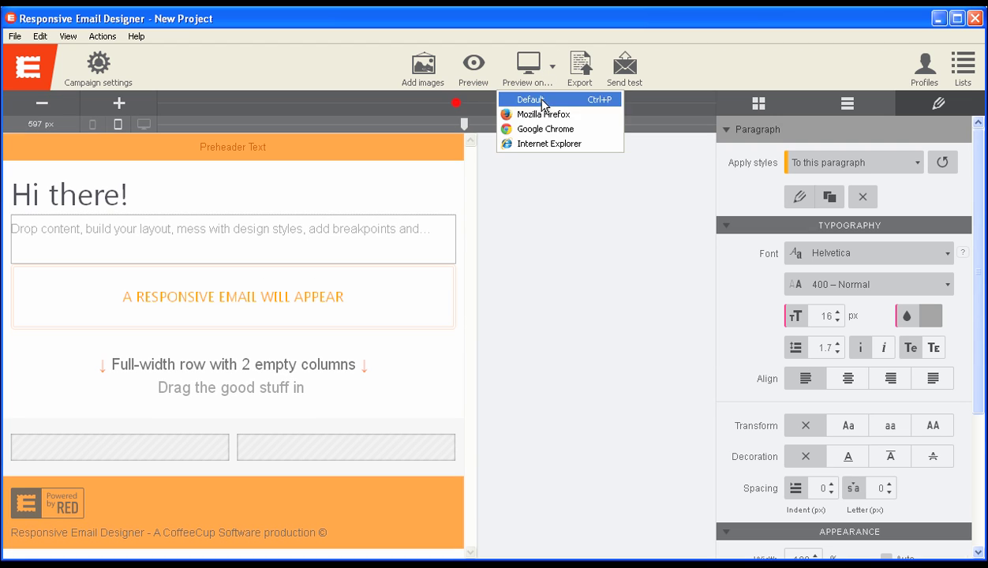
click(541, 115)
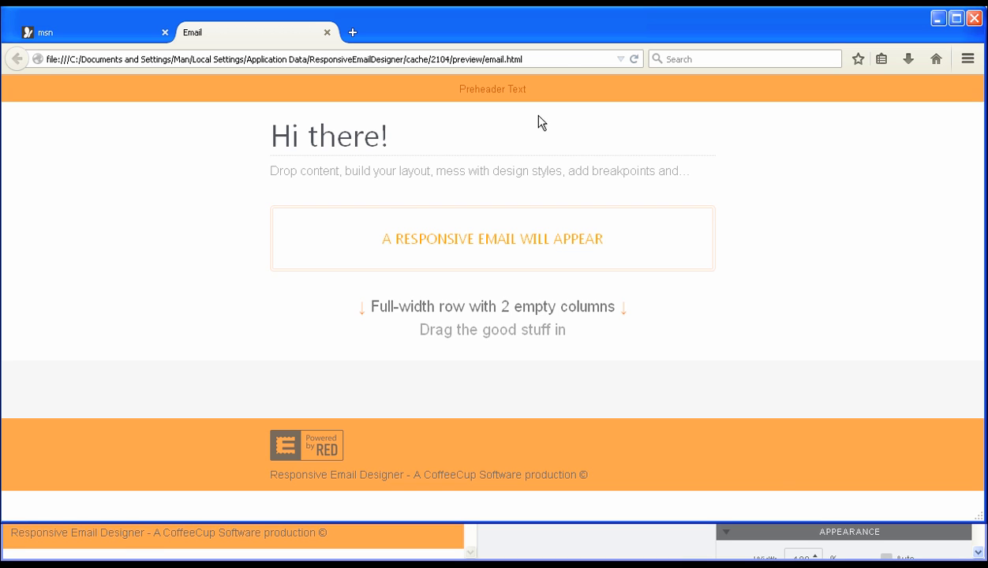
key(alt+Tab)
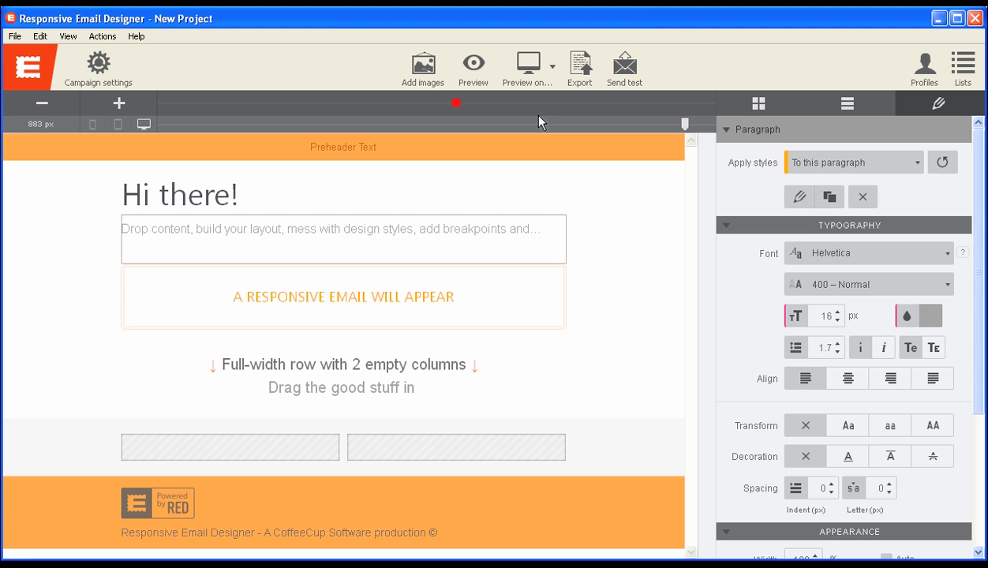
- Open the export settings and view the Email test, Profiles and Lists pages before returning to General
click(589, 79)
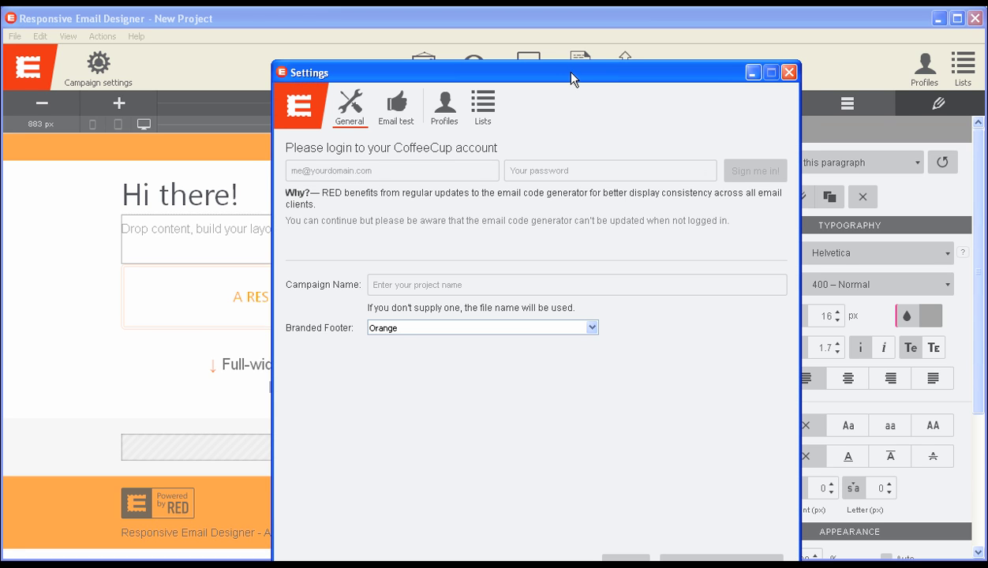
drag(571, 73, 585, 23)
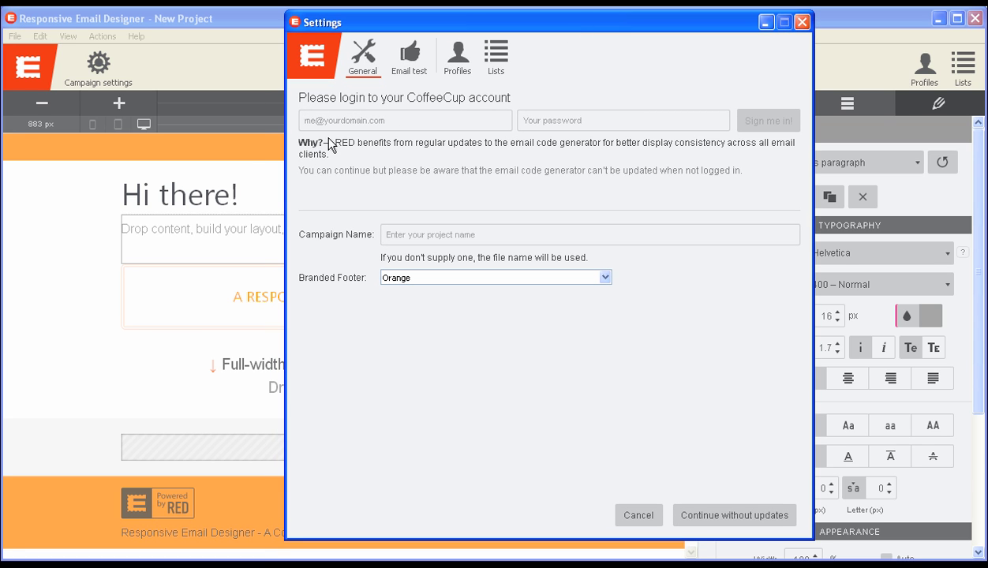
click(364, 123)
click(408, 67)
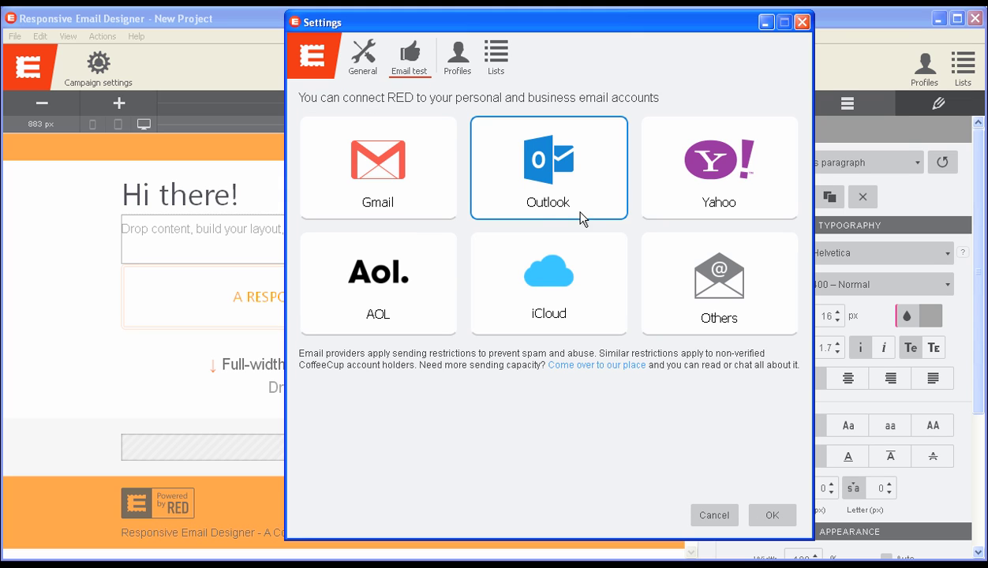
click(461, 72)
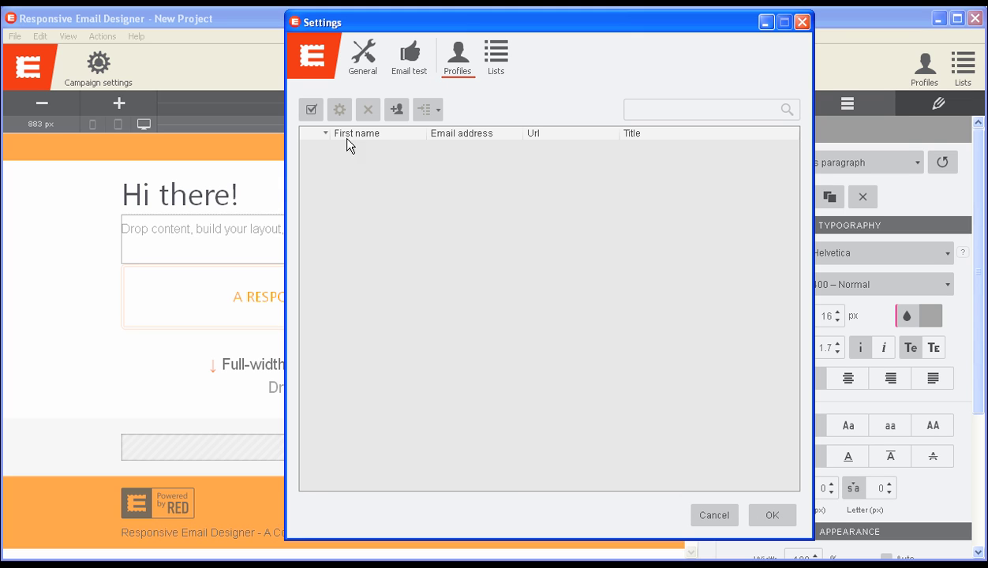
click(502, 58)
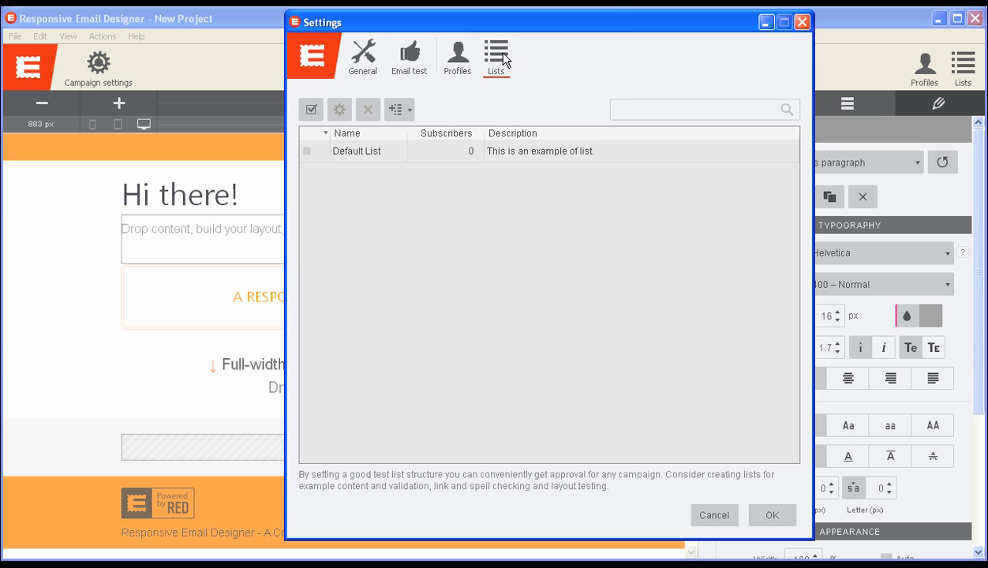
click(364, 70)
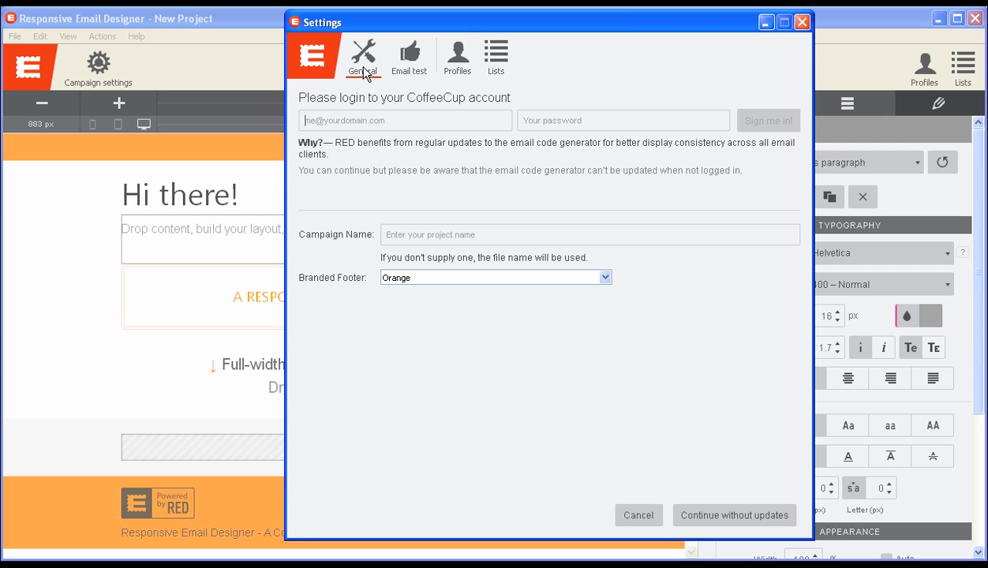
- Continue without logging in, save the project as New Project.red, and complete the export
click(721, 522)
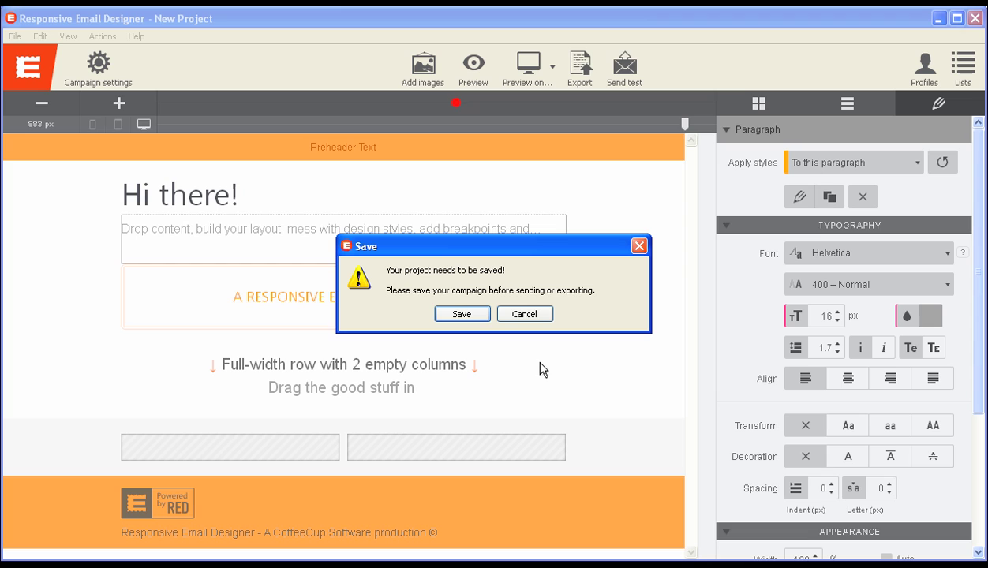
click(473, 317)
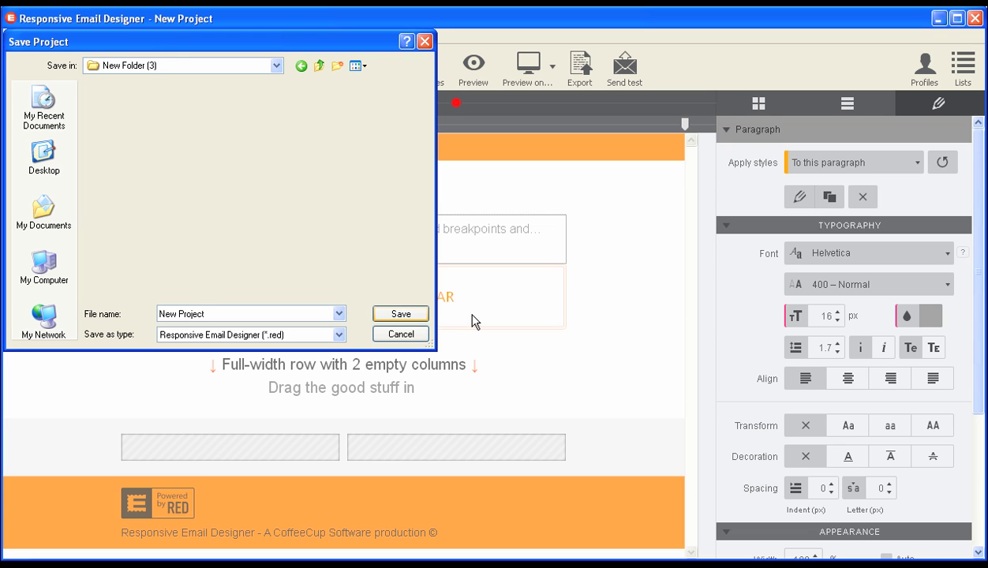
key(Return)
key(Return)
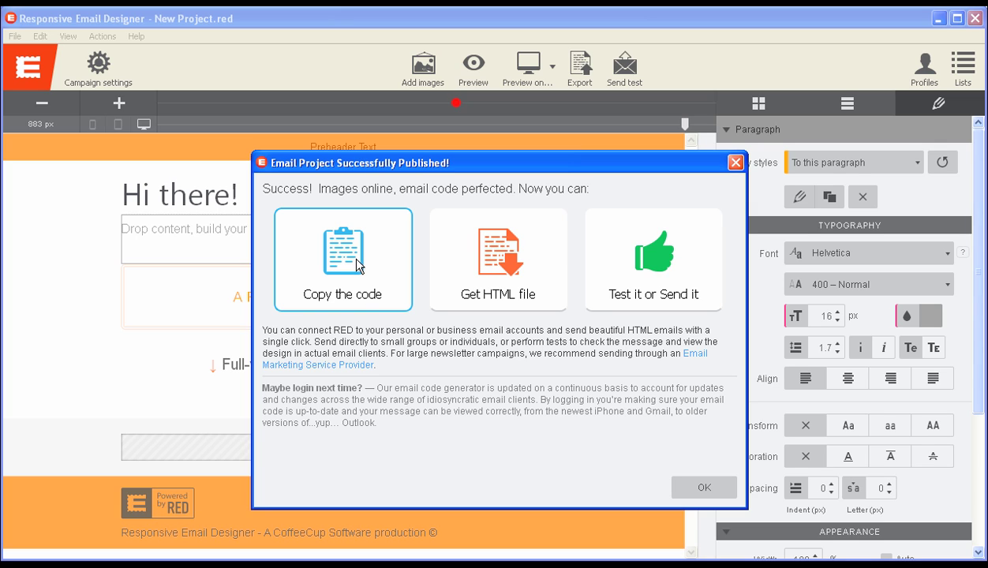
- Get the HTML file, opening the New Project_exported folder with the 17 KB email document
click(510, 264)
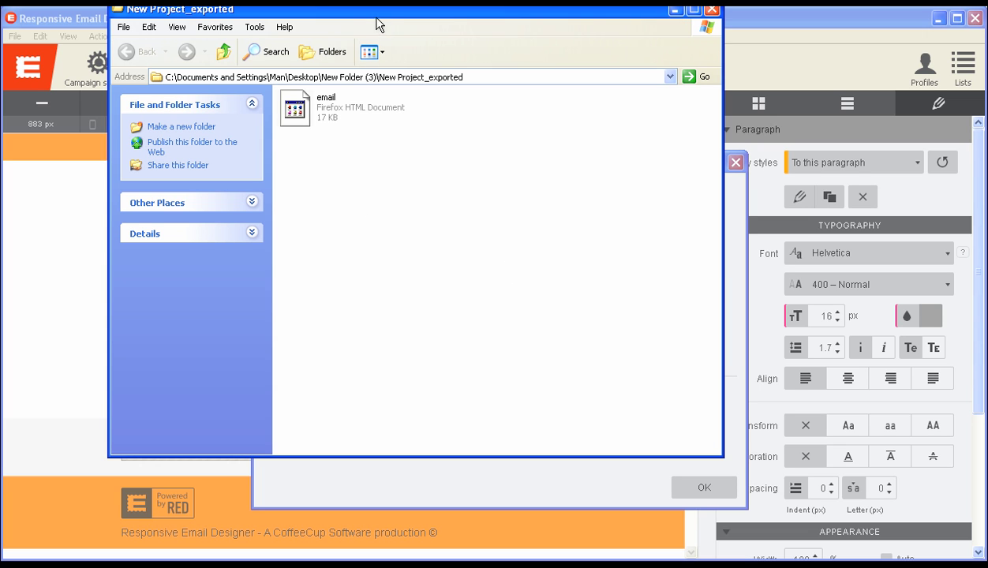
- Reposition the New Project_exported window, select the email file, and close the folder
drag(374, 9, 390, 65)
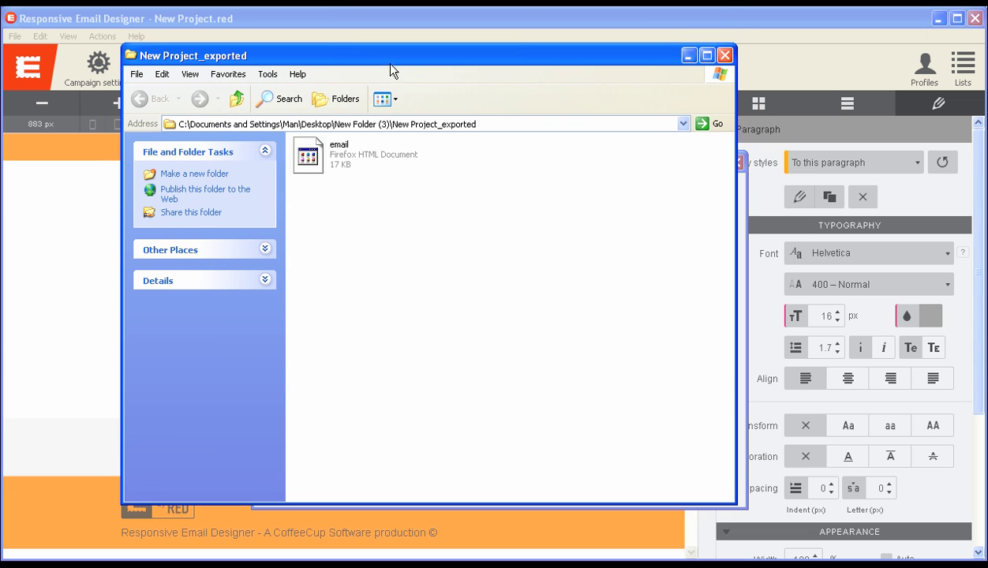
click(344, 164)
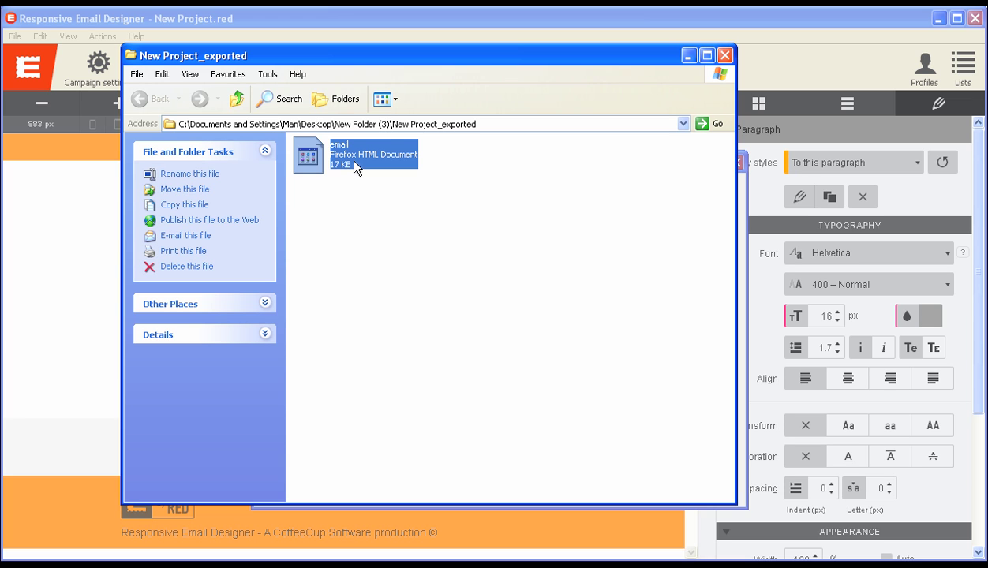
key(alt+F4)
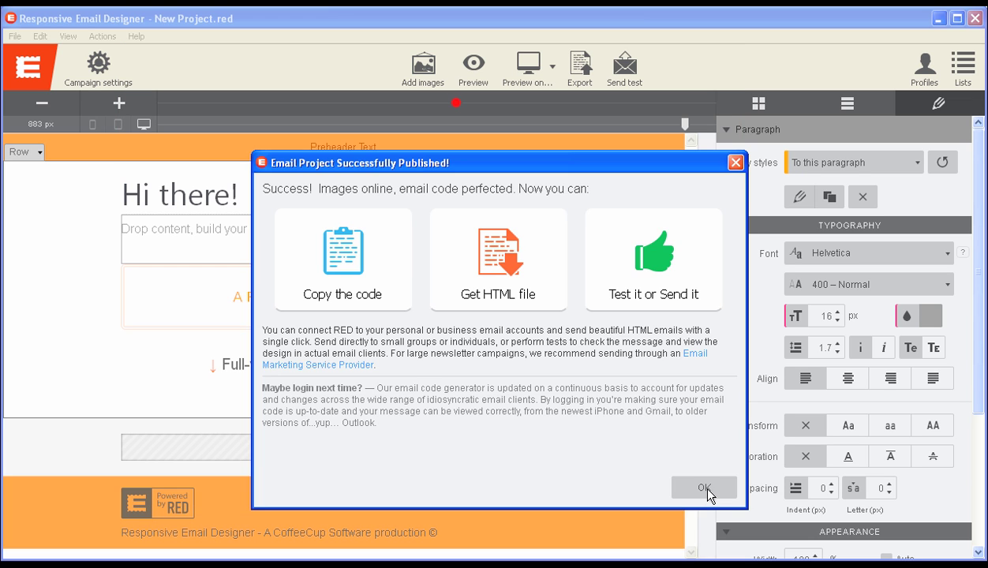
- Dismiss the publishing success message and show the rows, columns and 587 px grid layout options
click(696, 487)
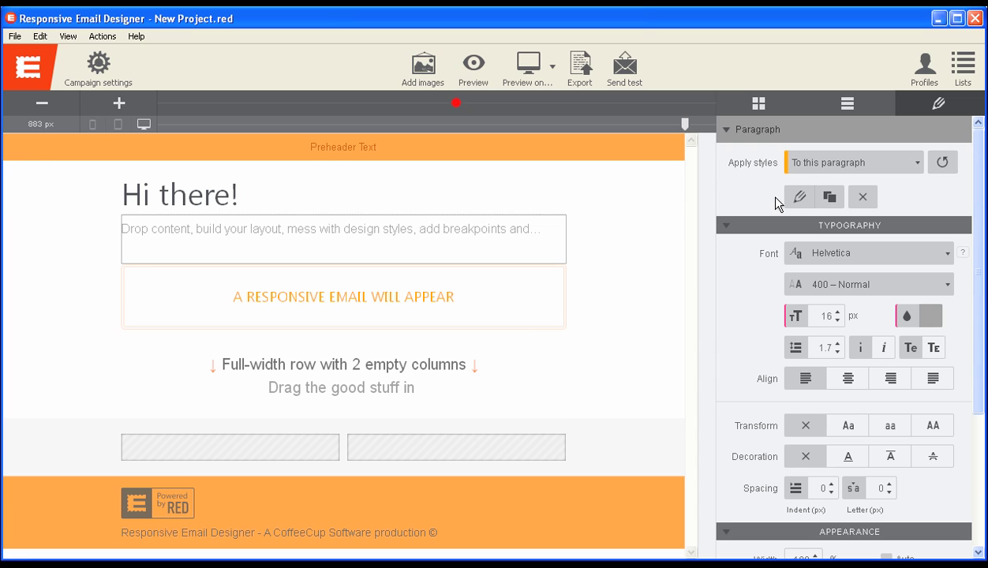
click(759, 104)
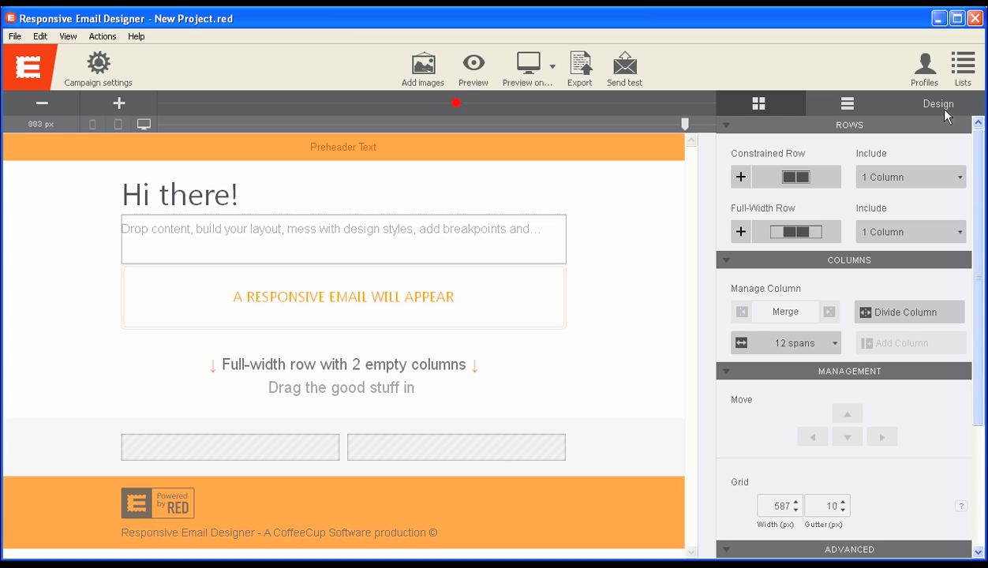
- Start a new Blank email from the File menu, discarding the previous project's unsaved changes
mouse_move(39, 144)
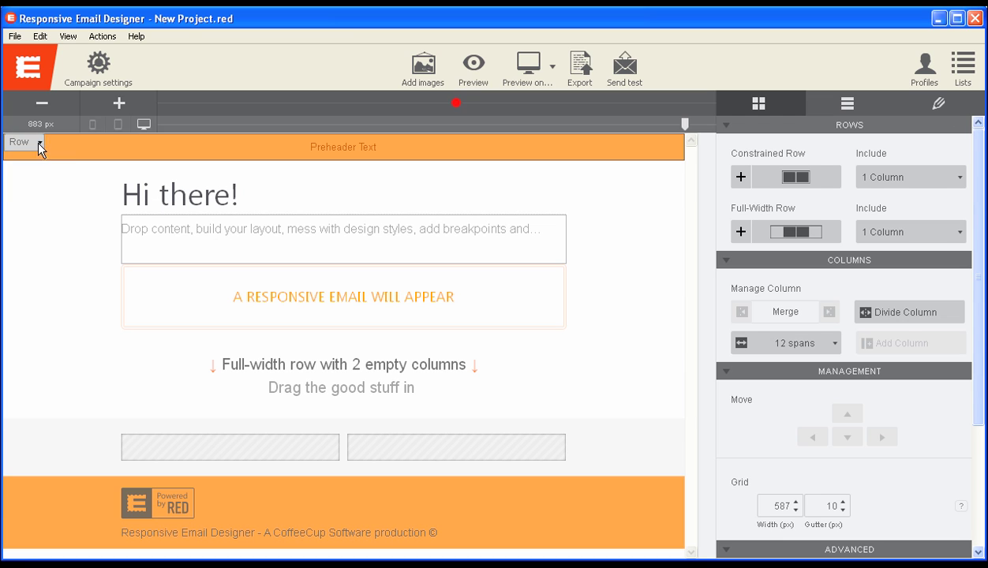
click(14, 36)
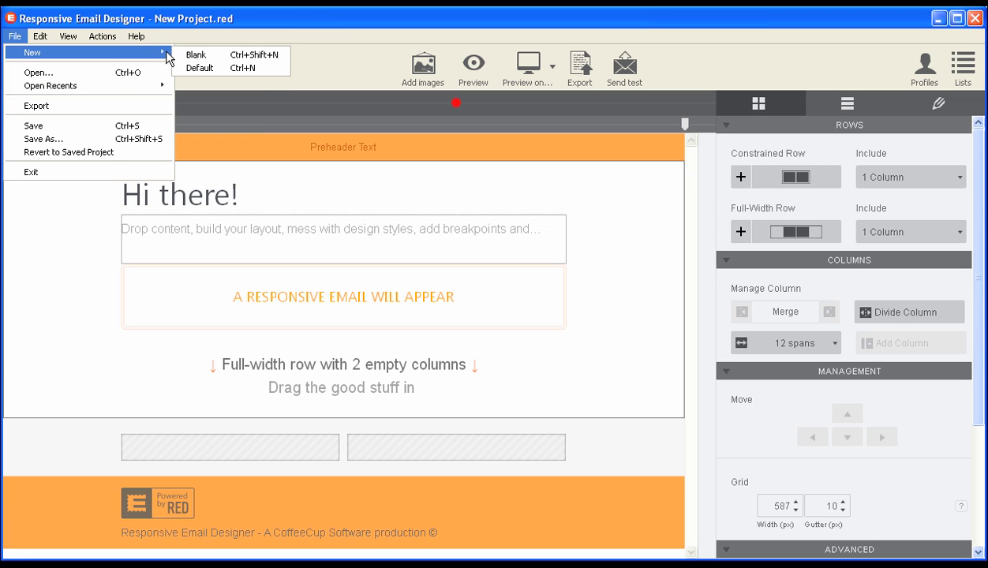
click(189, 57)
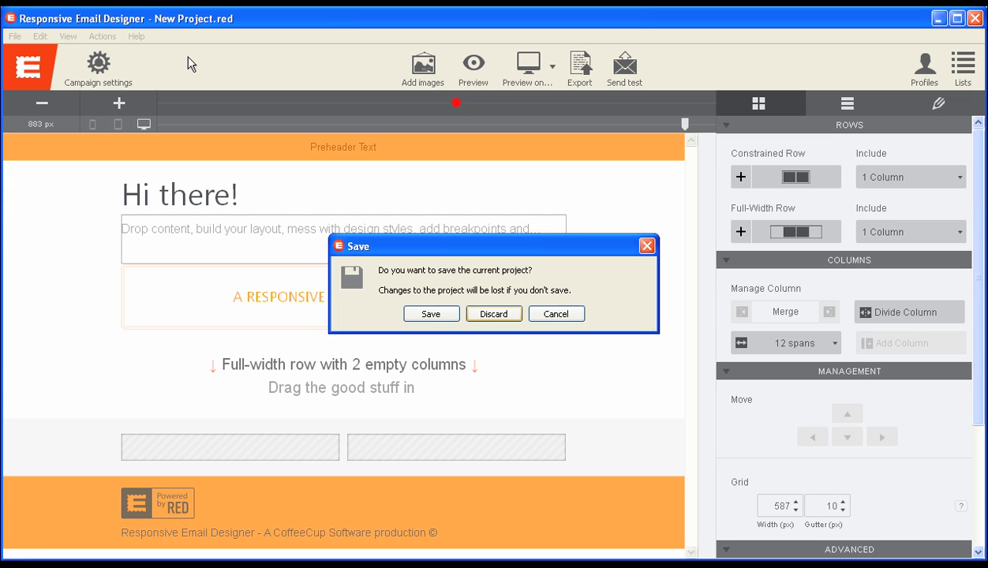
key(Return)
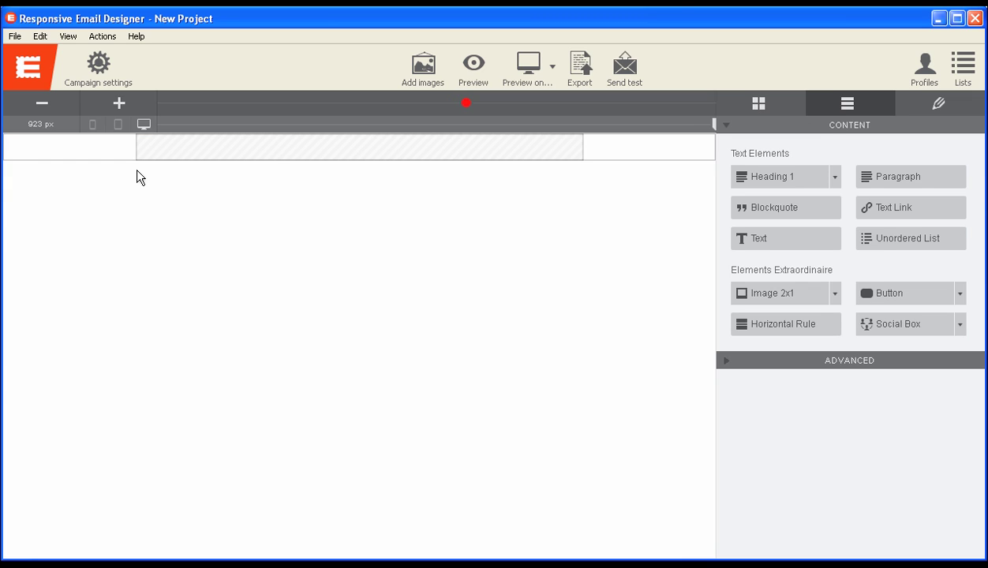
- Select the empty row and its column, view their Layout settings, then select the email Body
mouse_move(102, 158)
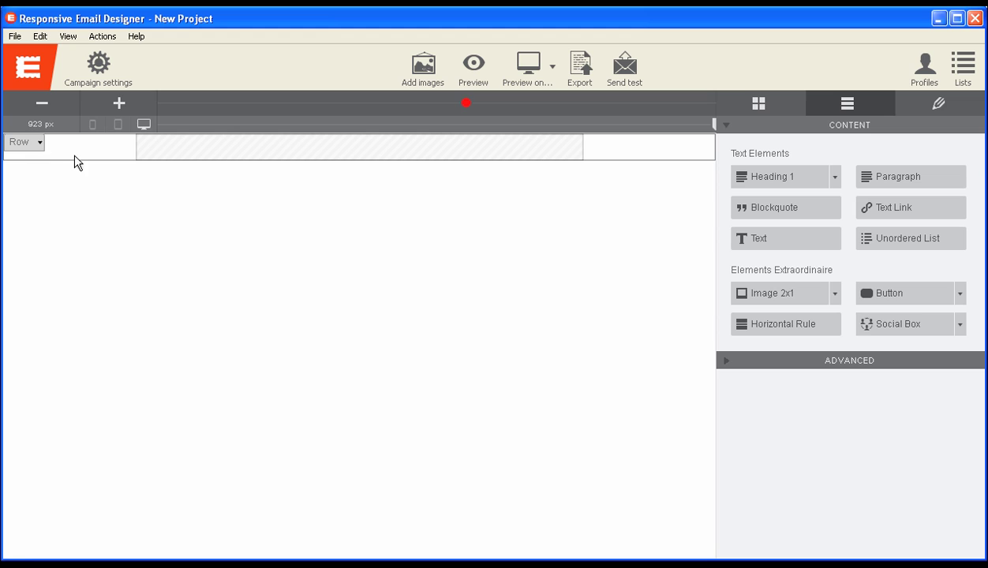
click(40, 142)
click(34, 158)
mouse_move(337, 153)
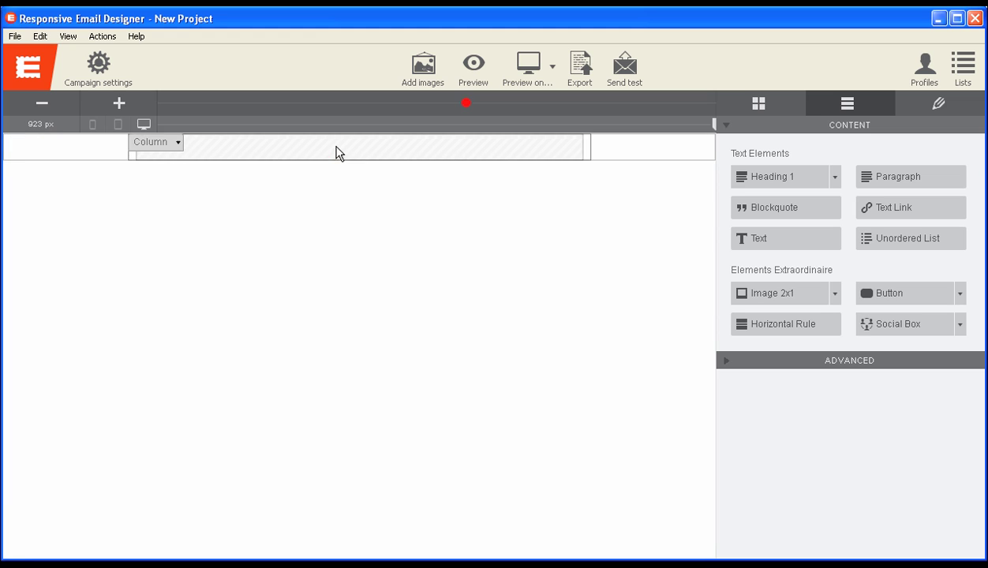
click(288, 153)
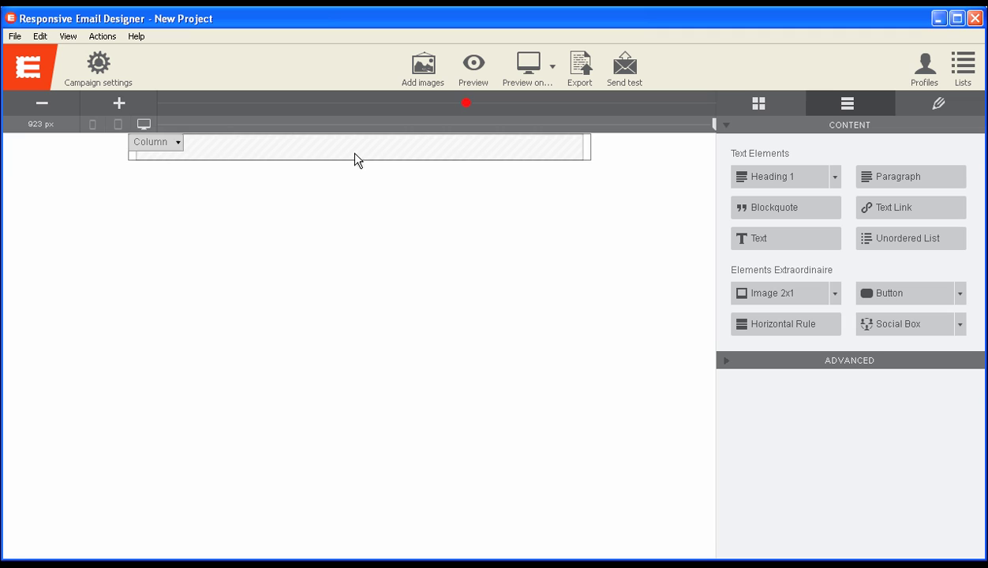
click(761, 106)
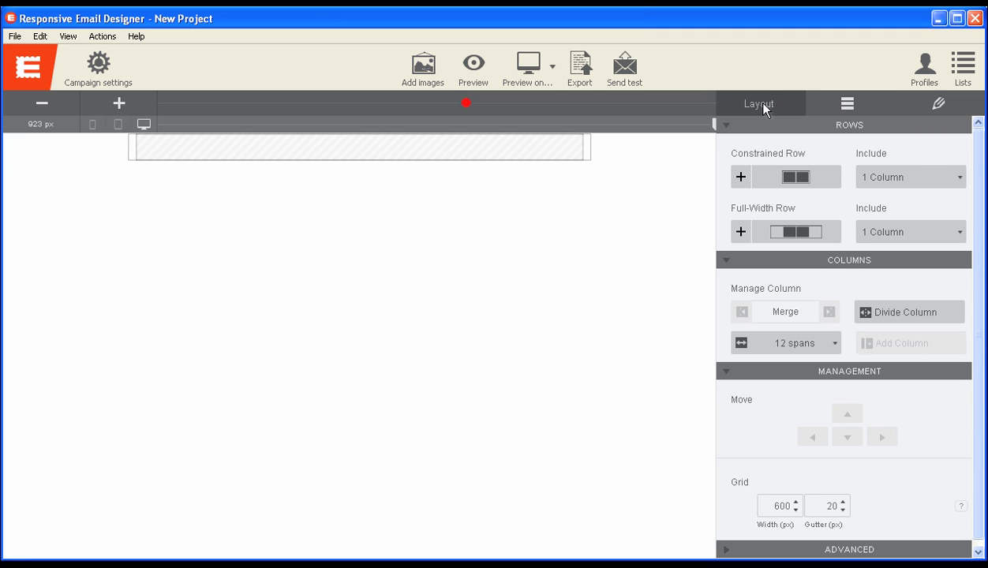
click(36, 142)
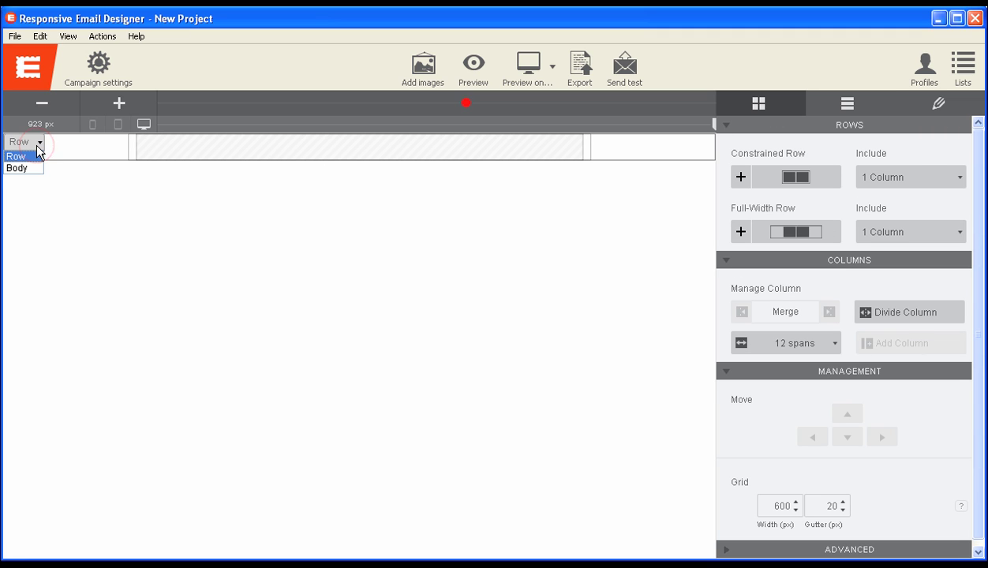
click(24, 168)
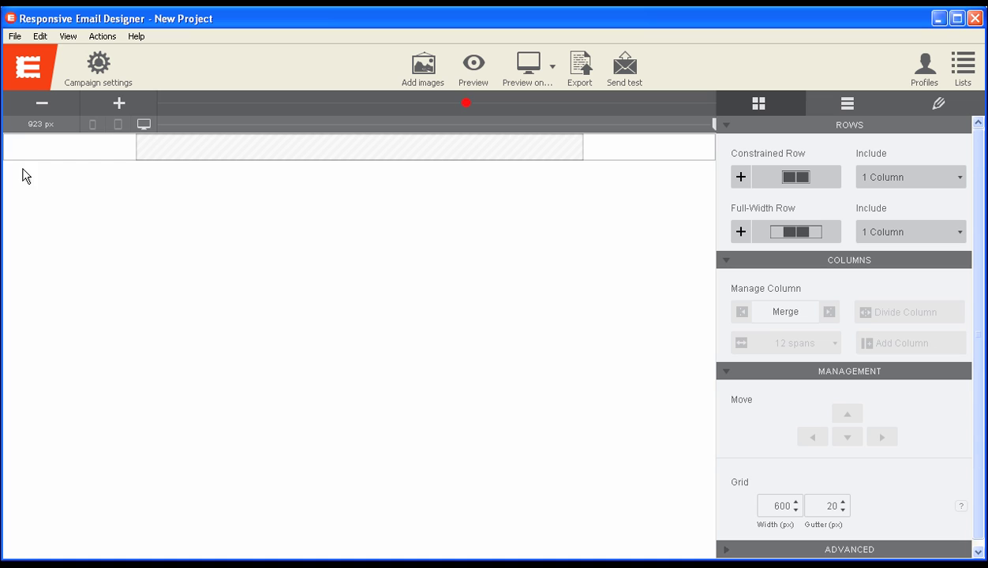
- Set the email body's background colour to blue on the Design tab
click(940, 105)
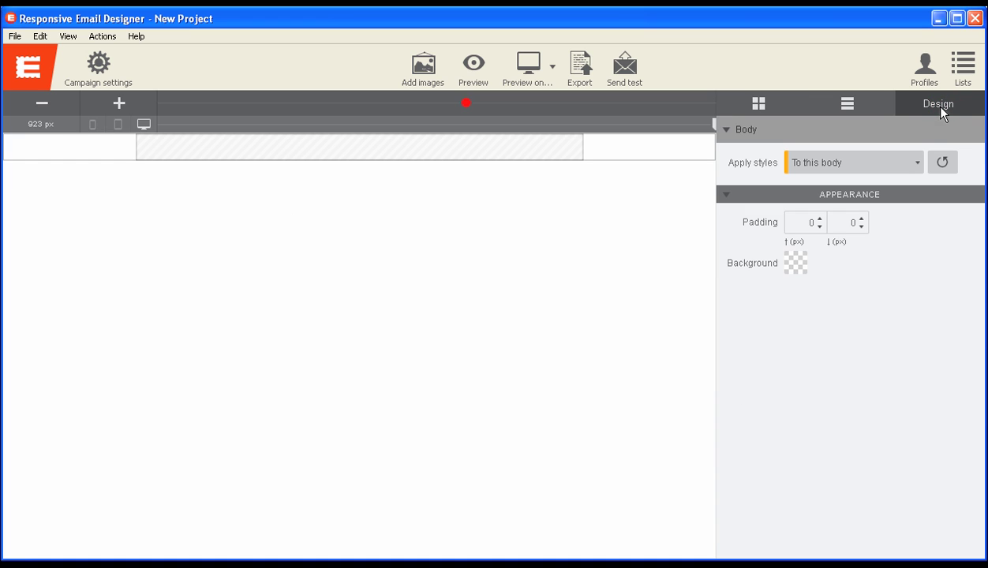
click(792, 272)
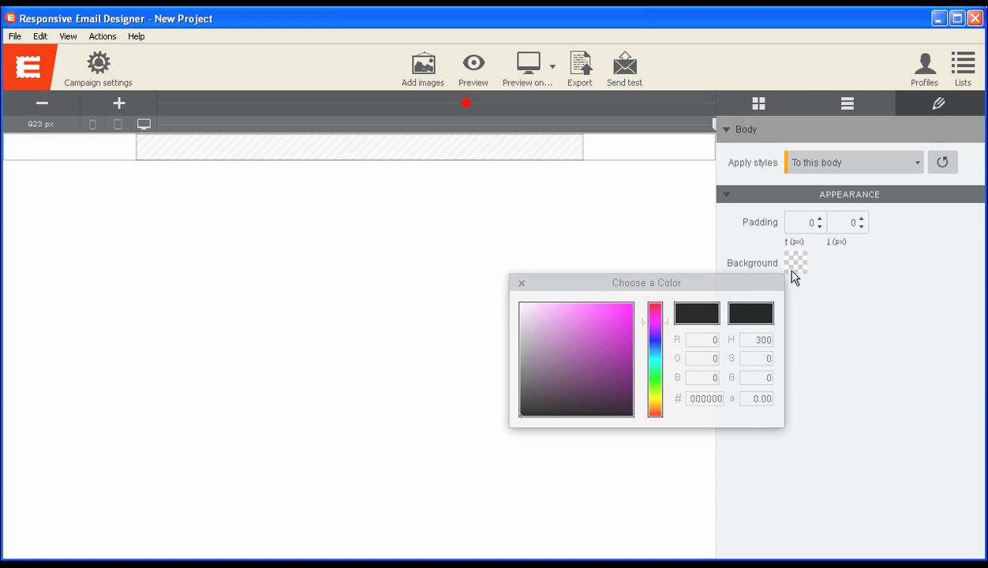
click(621, 342)
click(656, 352)
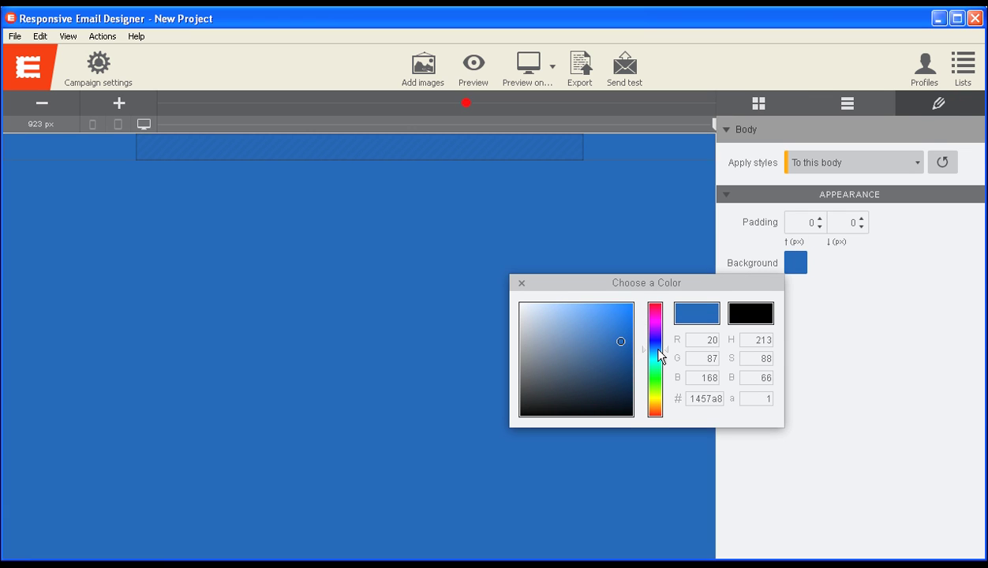
click(316, 231)
- Select the top row and give it the green background #0c9462
click(44, 149)
click(39, 143)
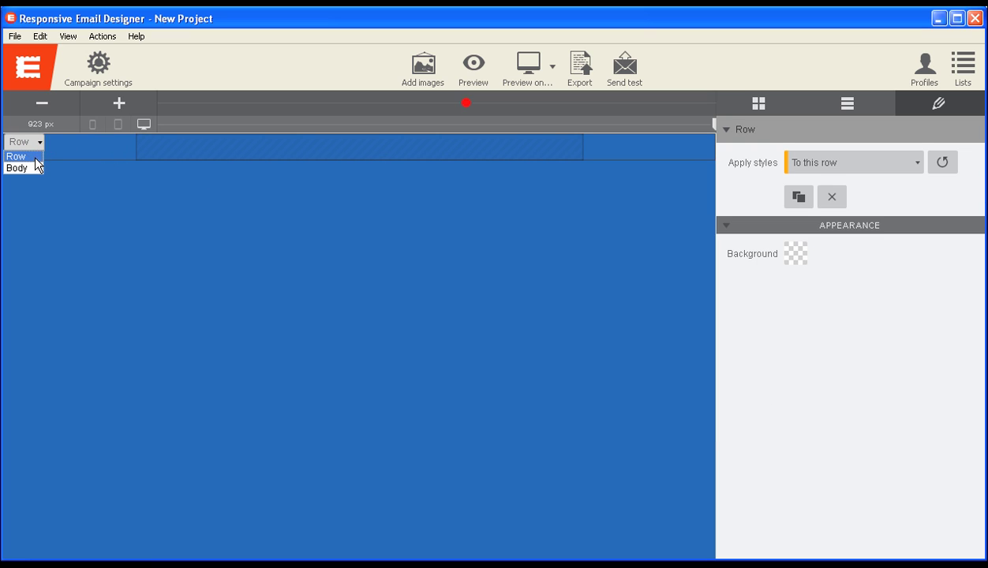
click(35, 163)
click(788, 257)
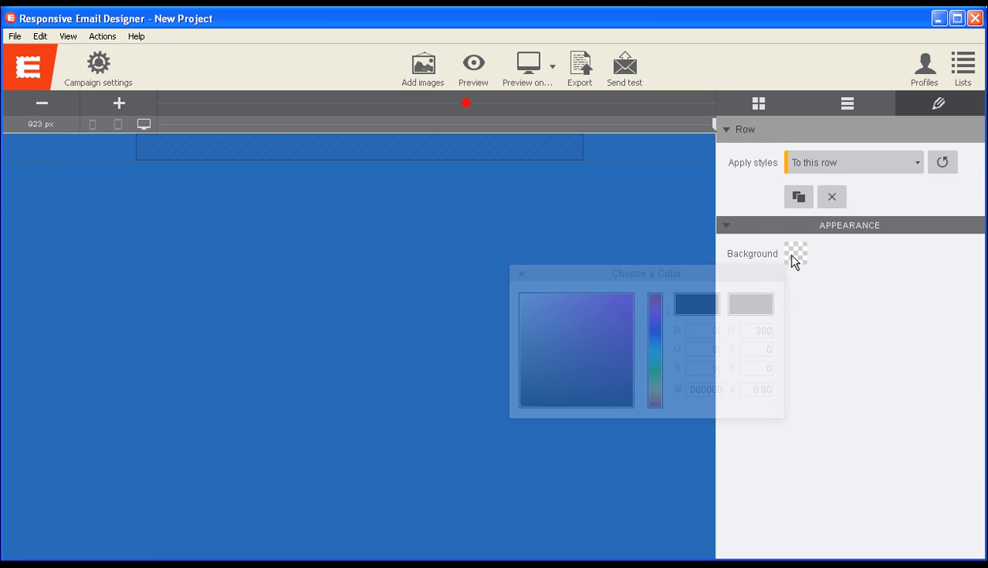
click(656, 358)
click(625, 342)
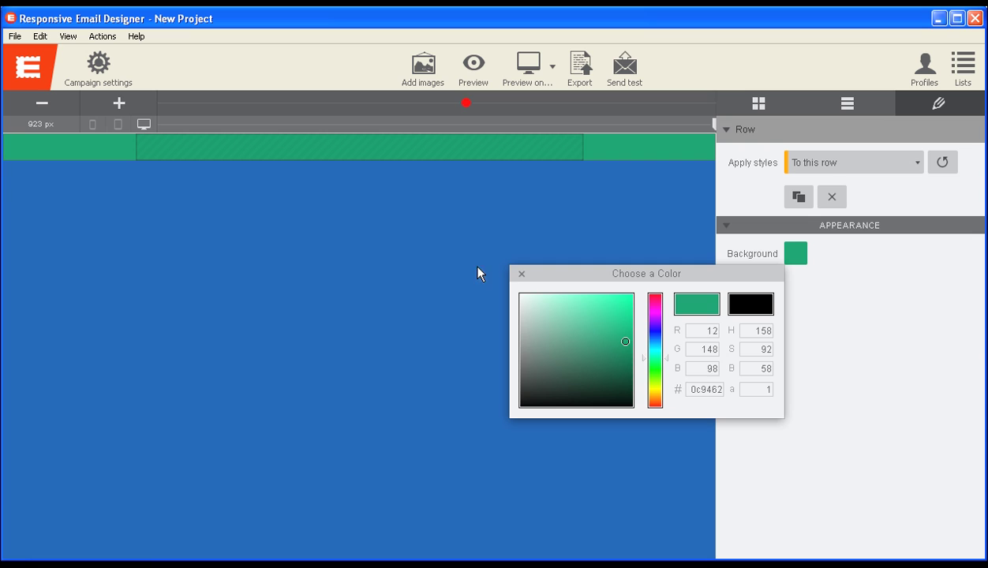
click(430, 161)
- Give the column inside the green row a purple background
click(442, 155)
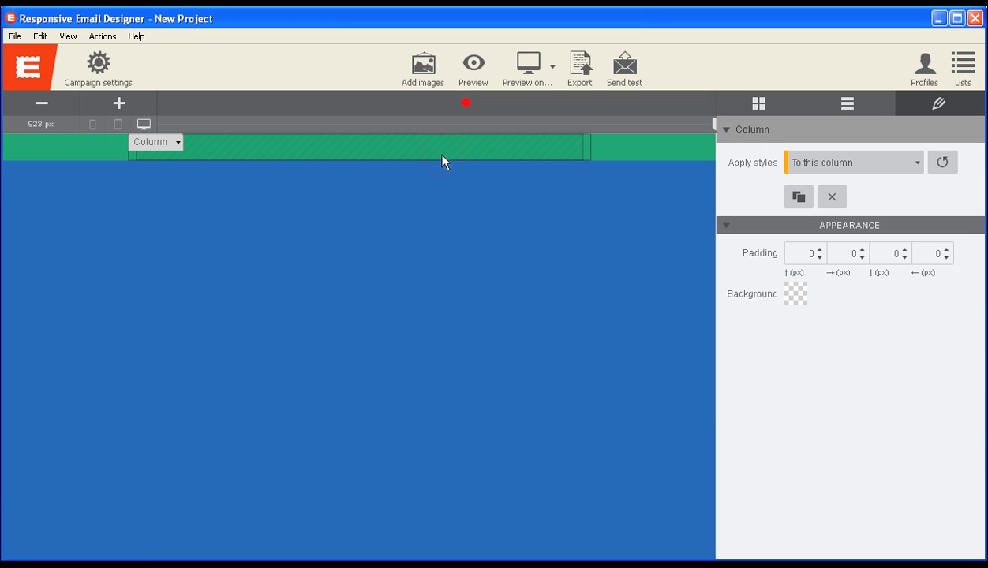
click(796, 294)
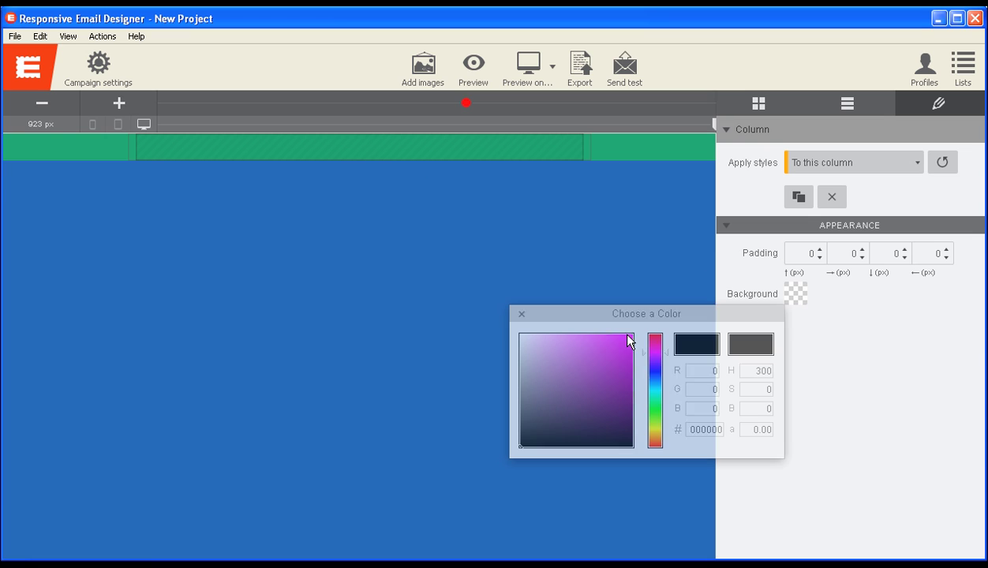
click(654, 344)
drag(655, 352, 616, 370)
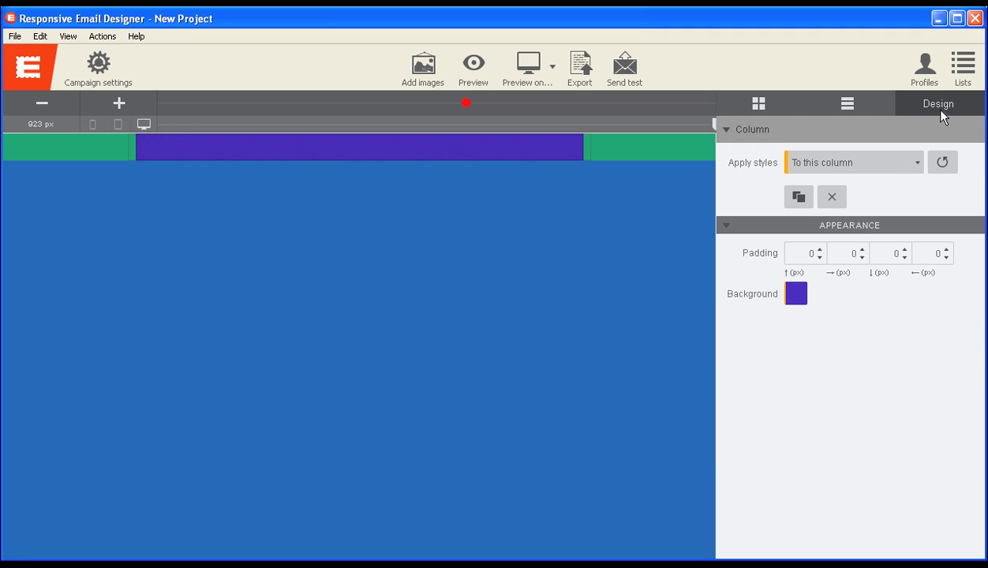
click(754, 103)
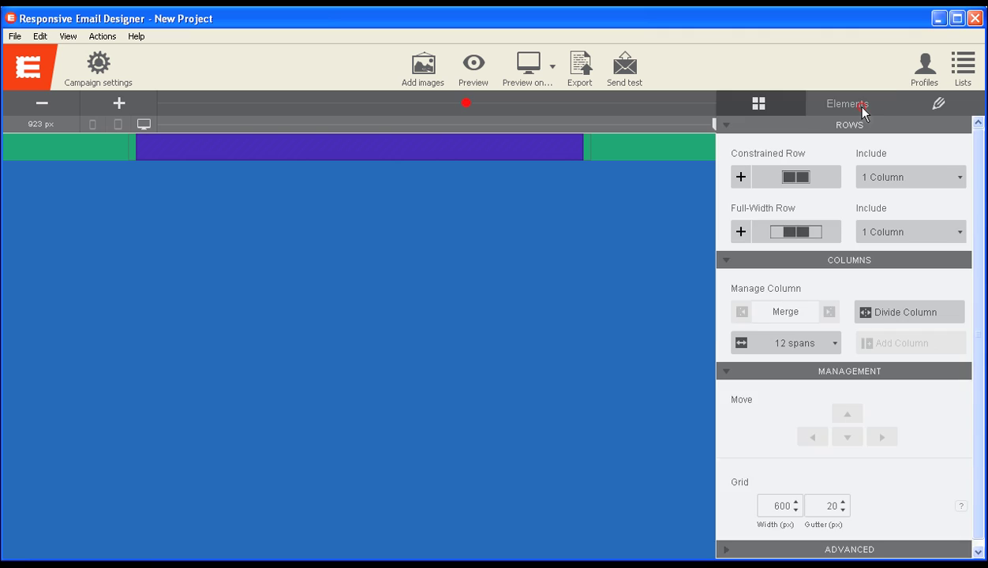
- Add a constrained row below the purple row and place a Heading 1 in it
click(862, 109)
click(757, 103)
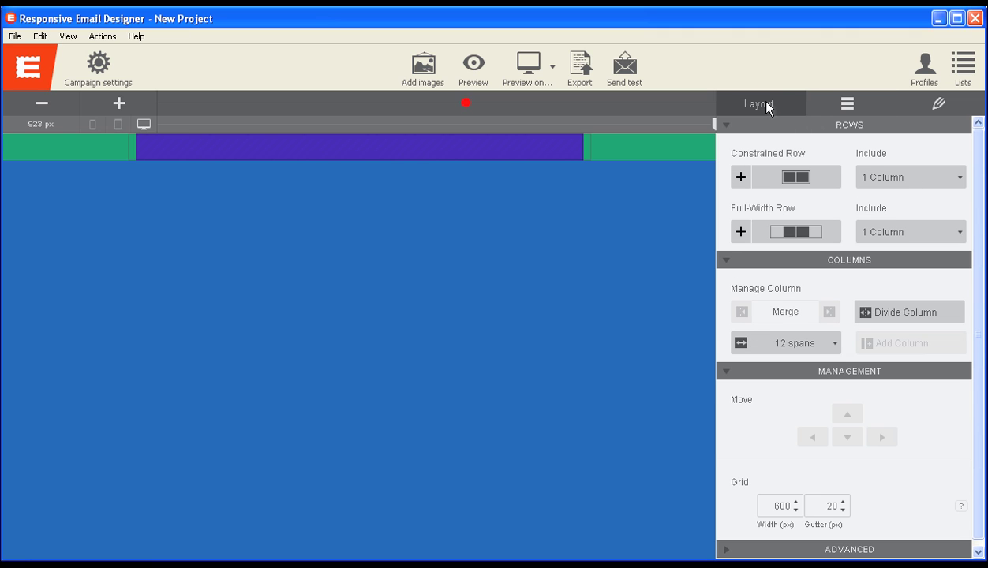
click(808, 185)
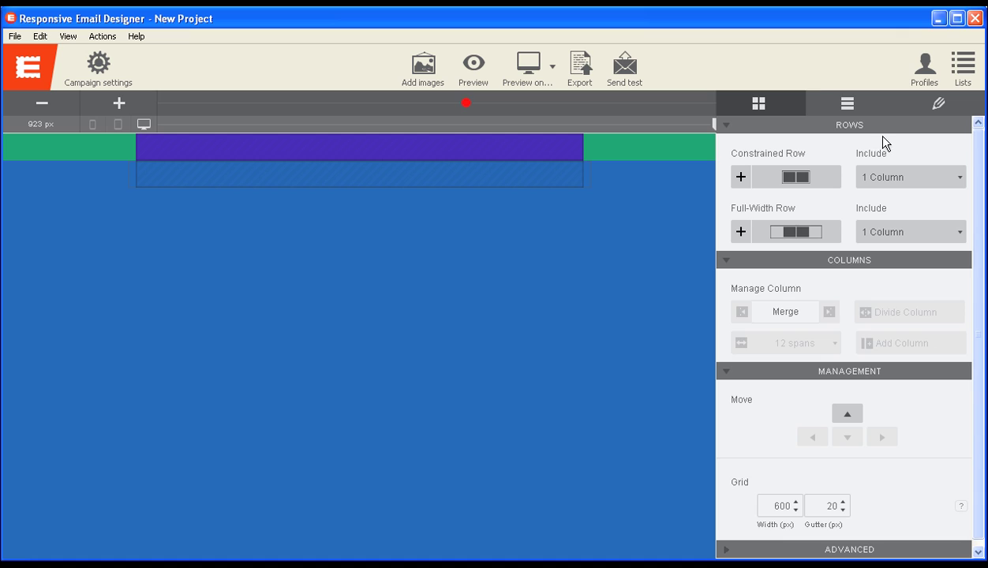
click(860, 104)
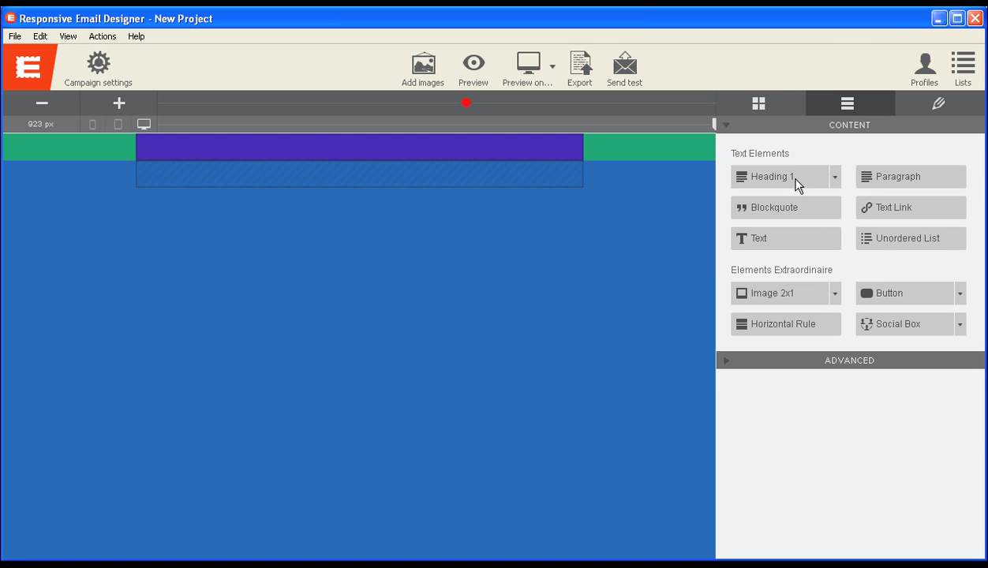
mouse_move(797, 184)
mouse_down()
mouse_move(547, 202)
mouse_move(537, 182)
mouse_up()
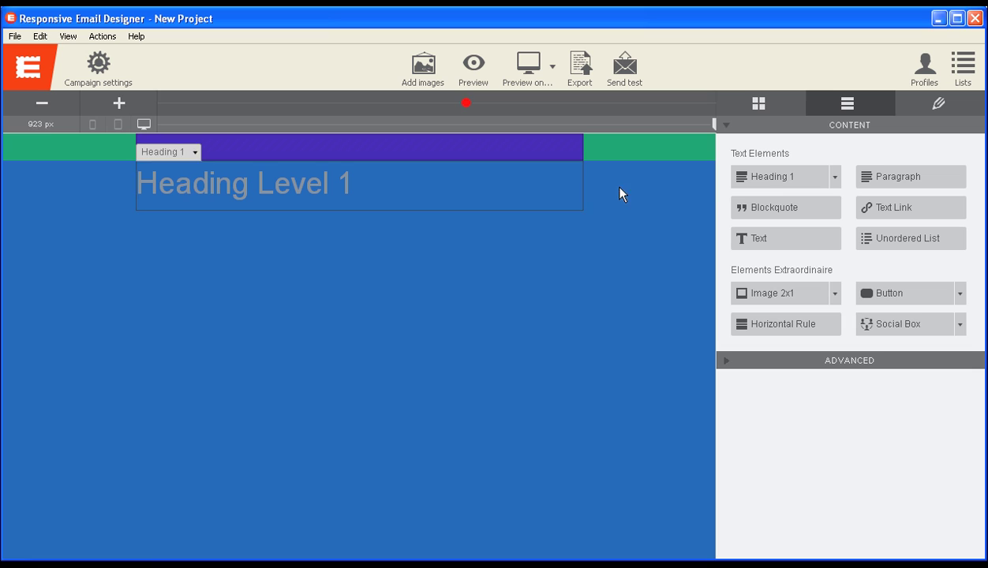
click(836, 177)
click(836, 178)
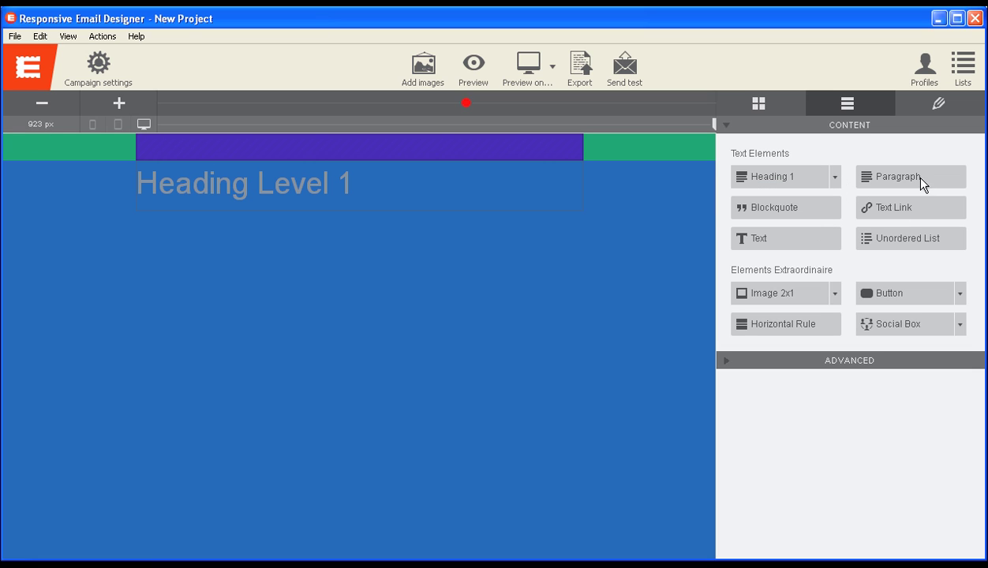
- Add a paragraph, a 3x2 image placeholder and a horizontal rule under the heading
drag(921, 182, 405, 214)
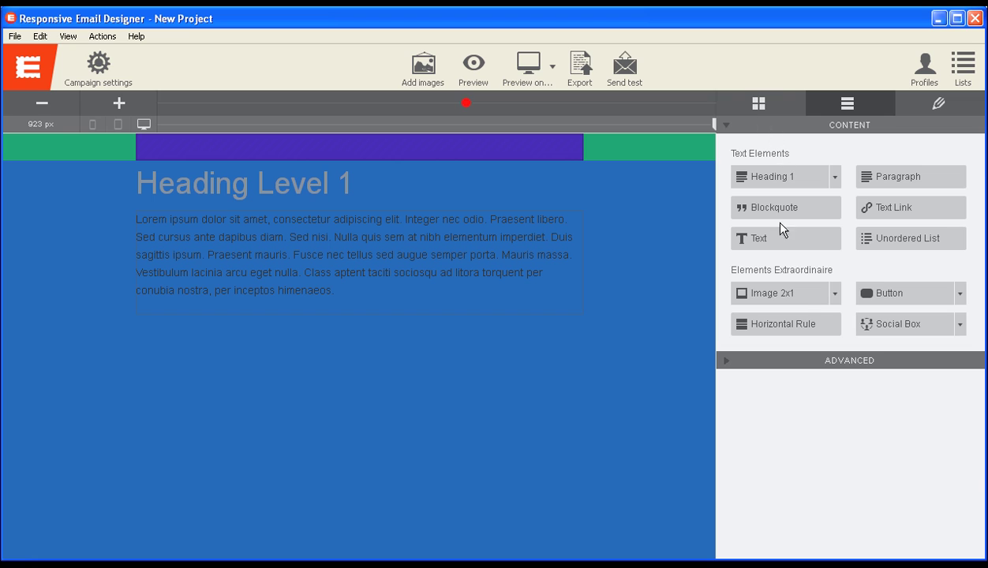
click(835, 294)
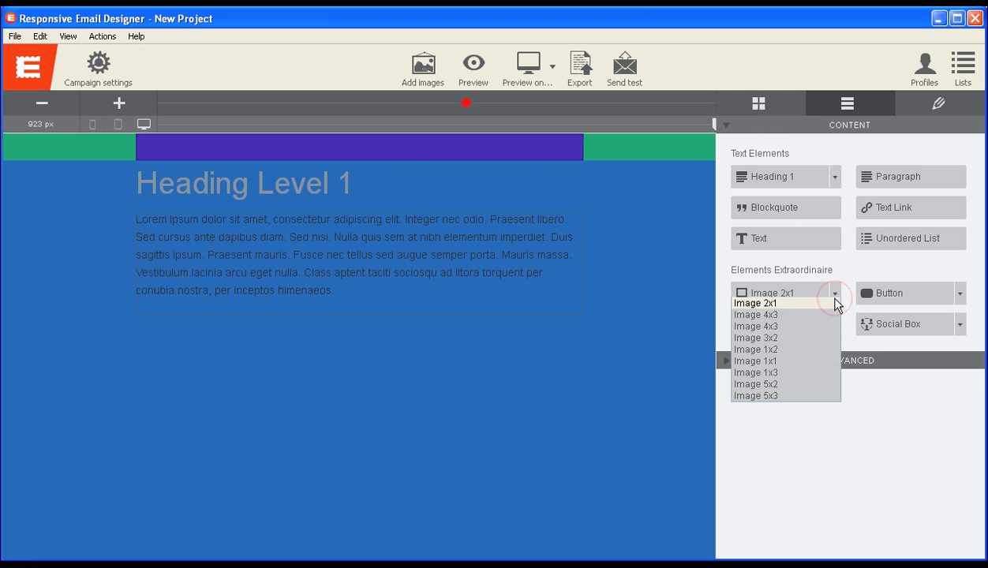
click(800, 327)
drag(763, 295, 517, 326)
drag(742, 325, 471, 319)
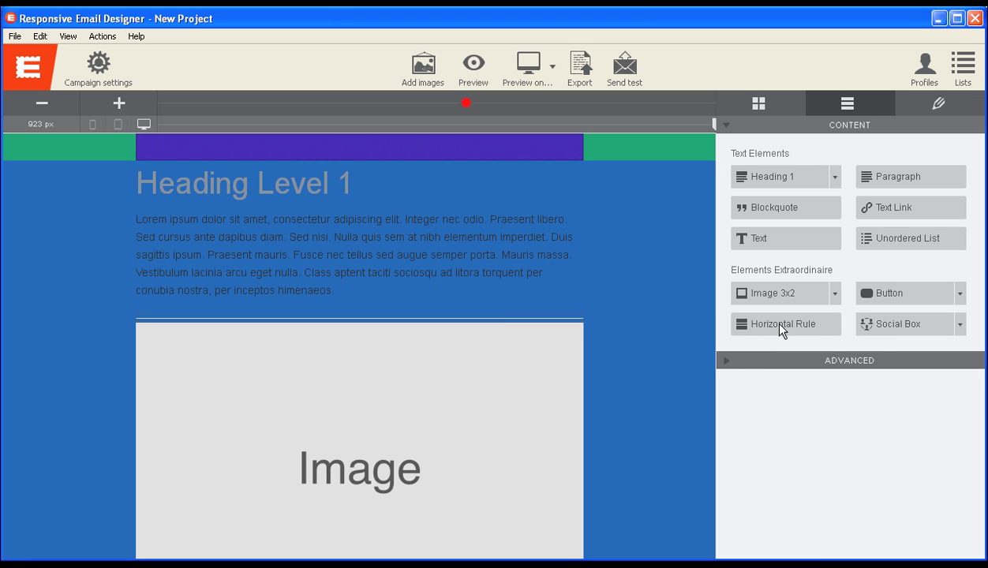
- Browse the button and social box style lists, then reveal the Advanced blocks
click(960, 294)
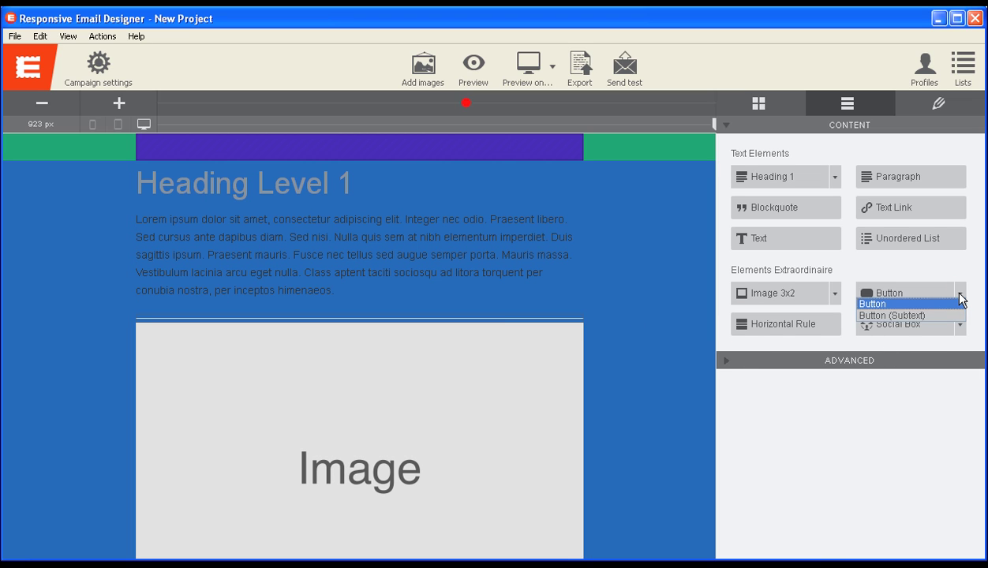
click(960, 294)
click(960, 324)
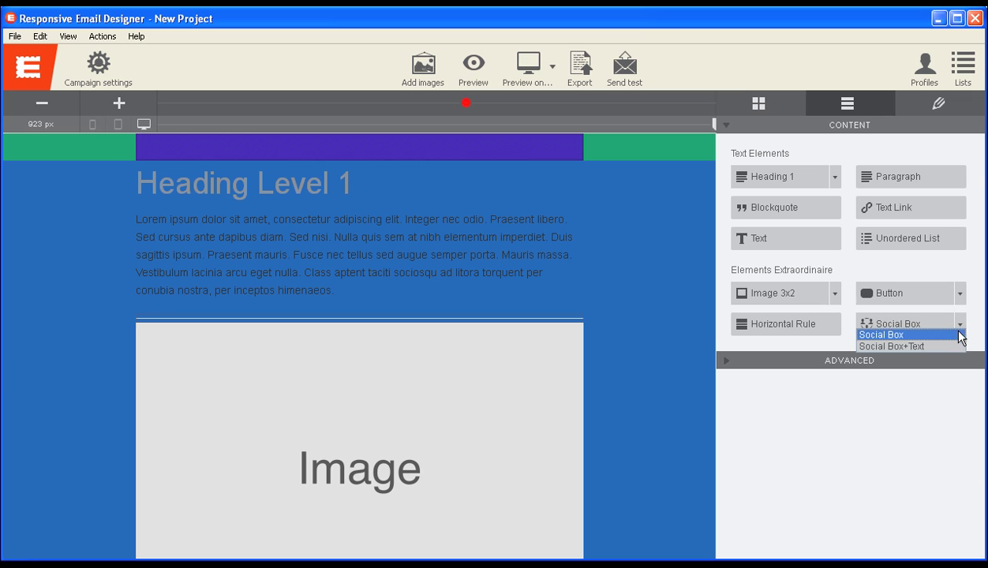
click(961, 333)
click(726, 363)
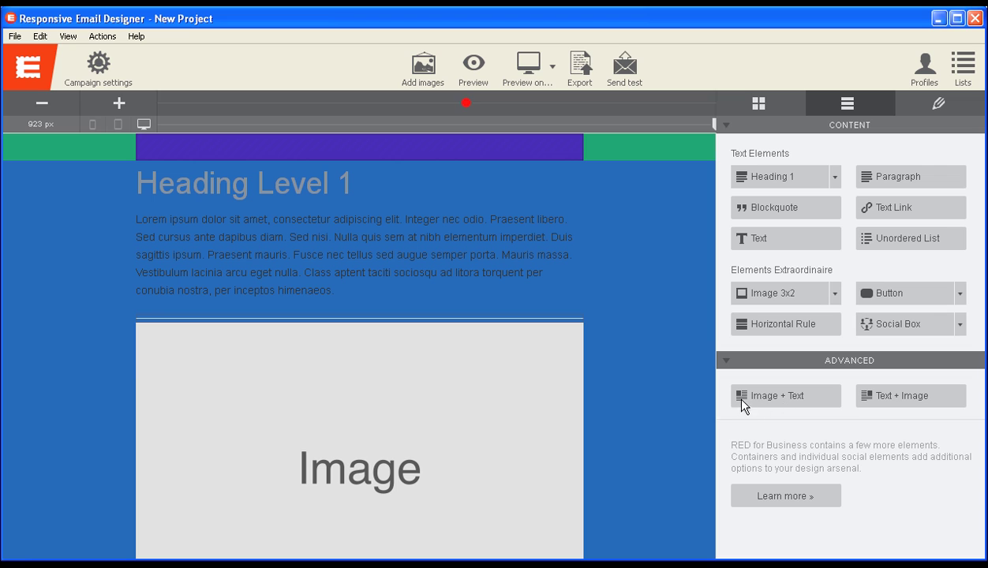
- Drag an Image + Text block and a Text + Image block below the paragraph
mouse_move(770, 401)
mouse_down()
mouse_move(477, 350)
mouse_move(447, 321)
mouse_up()
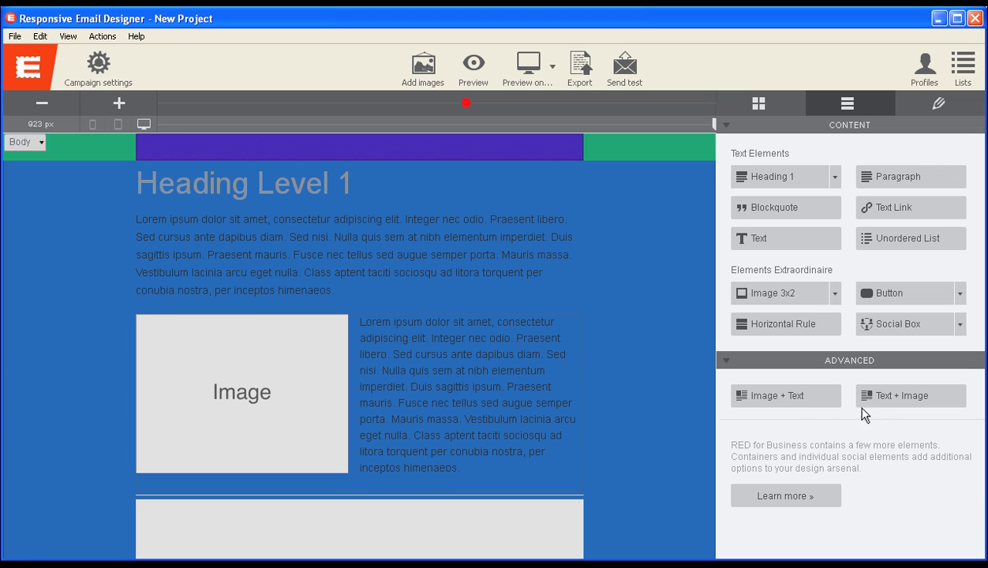
drag(870, 401, 870, 403)
scroll(615, 405, down, 3)
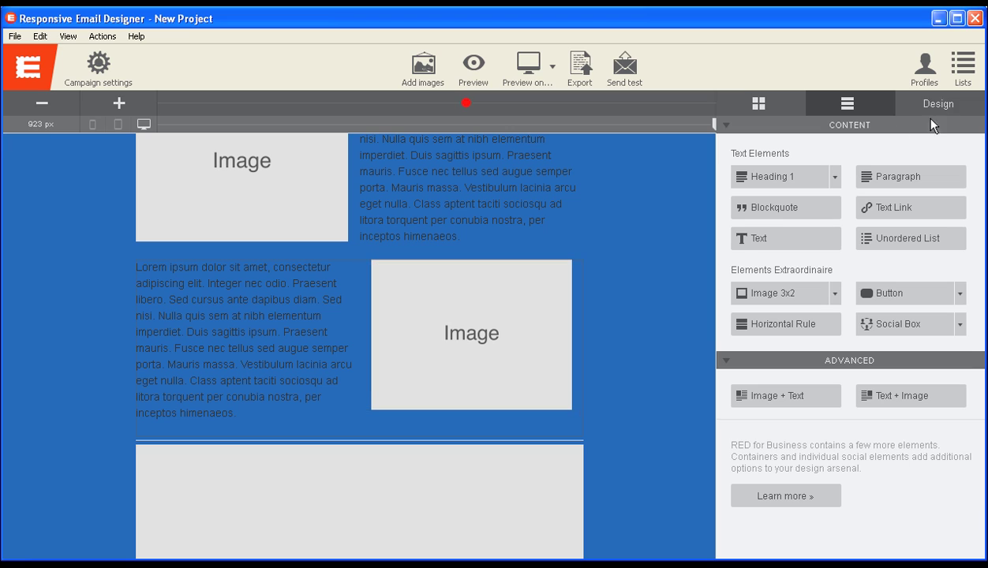
- Inspect the Text + Image block's Design settings and its image's settings
click(952, 109)
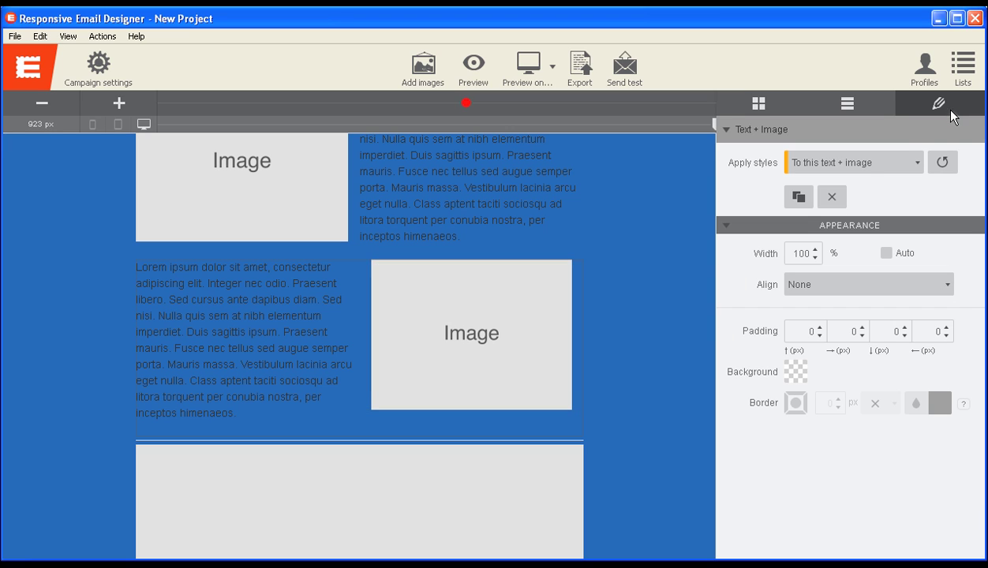
click(414, 353)
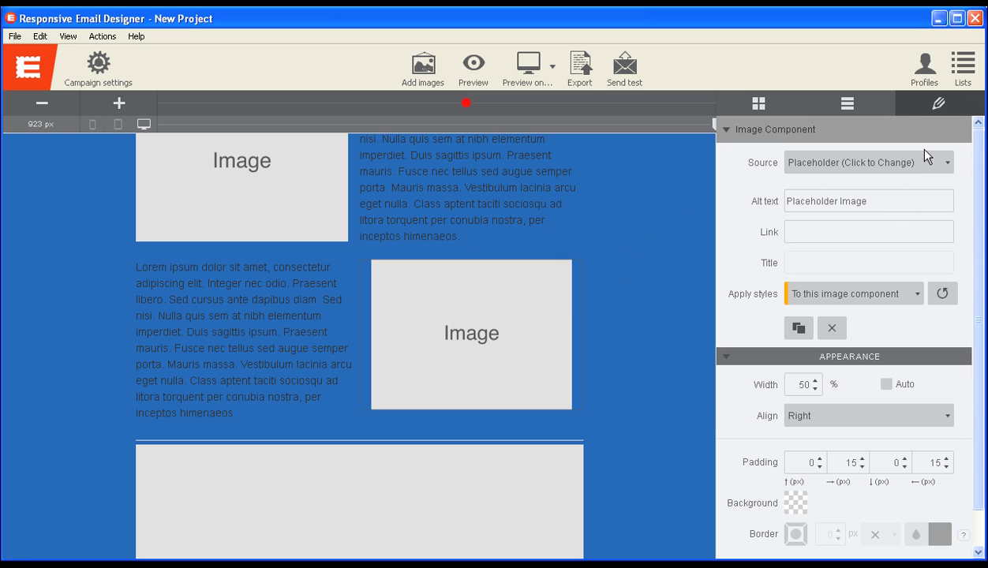
scroll(895, 280, down, 1)
scroll(895, 279, up, 1)
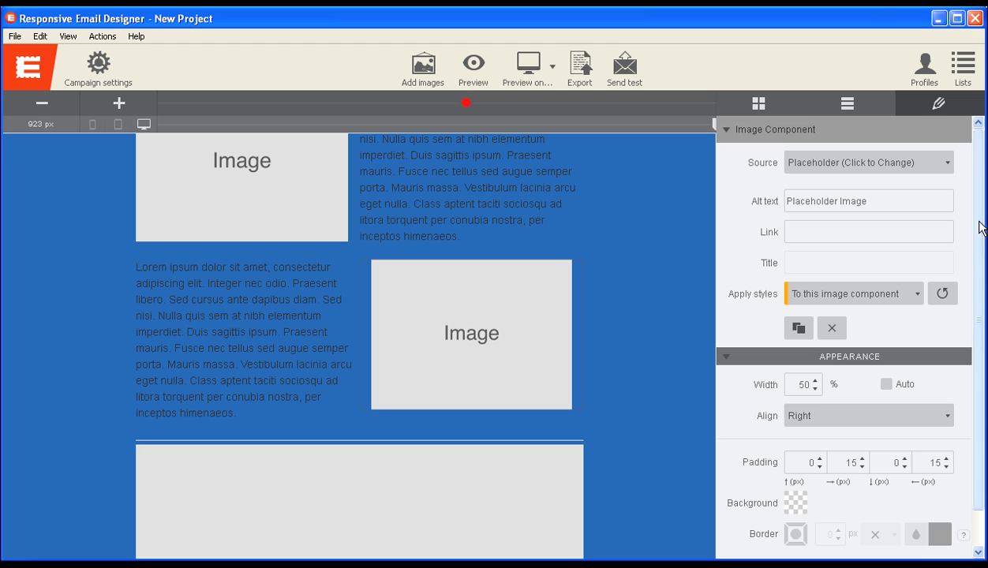
click(857, 105)
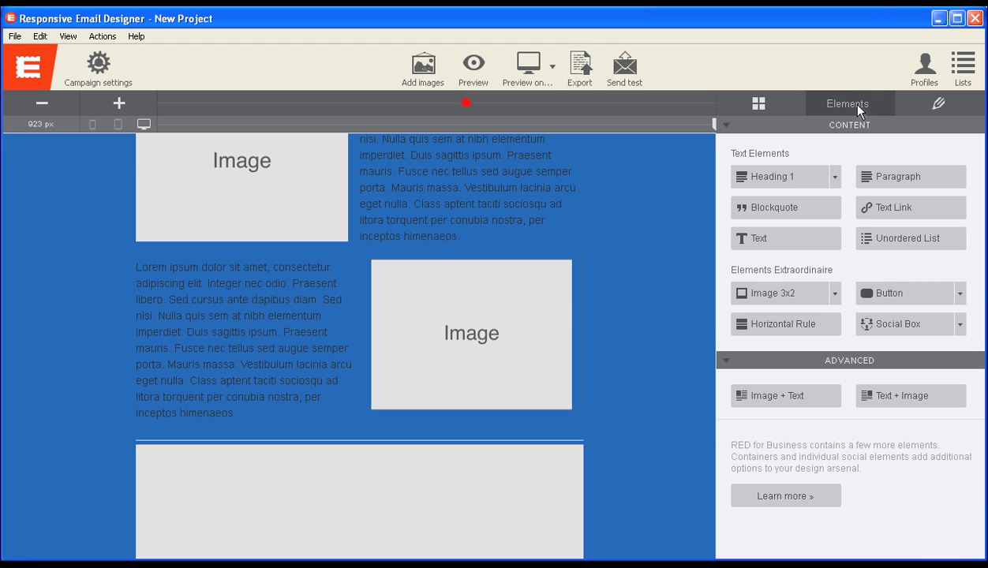
click(759, 102)
- Create a resource folder named 'new' beside socialicons in Project Resources, then close it
scroll(617, 237, up, 2)
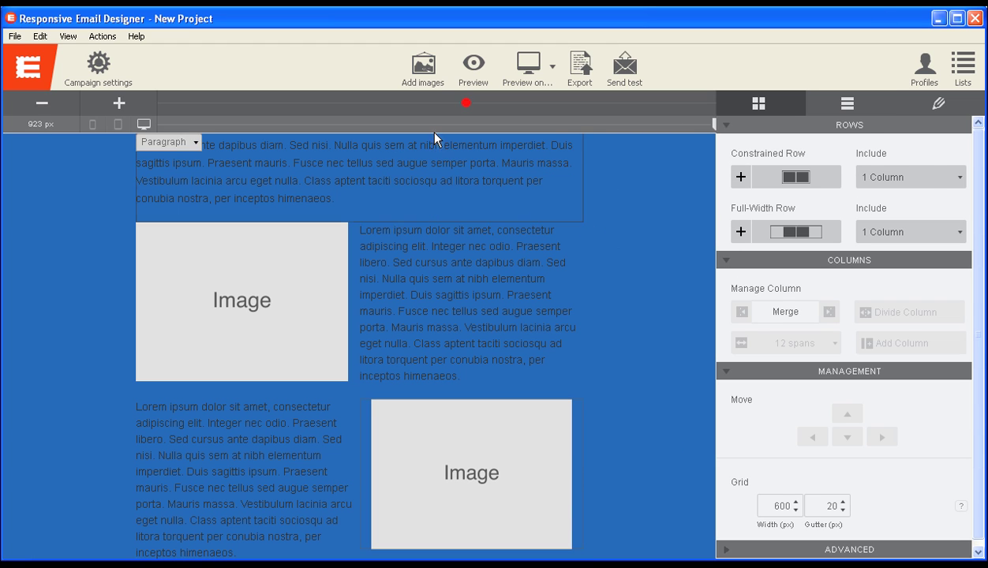
click(425, 84)
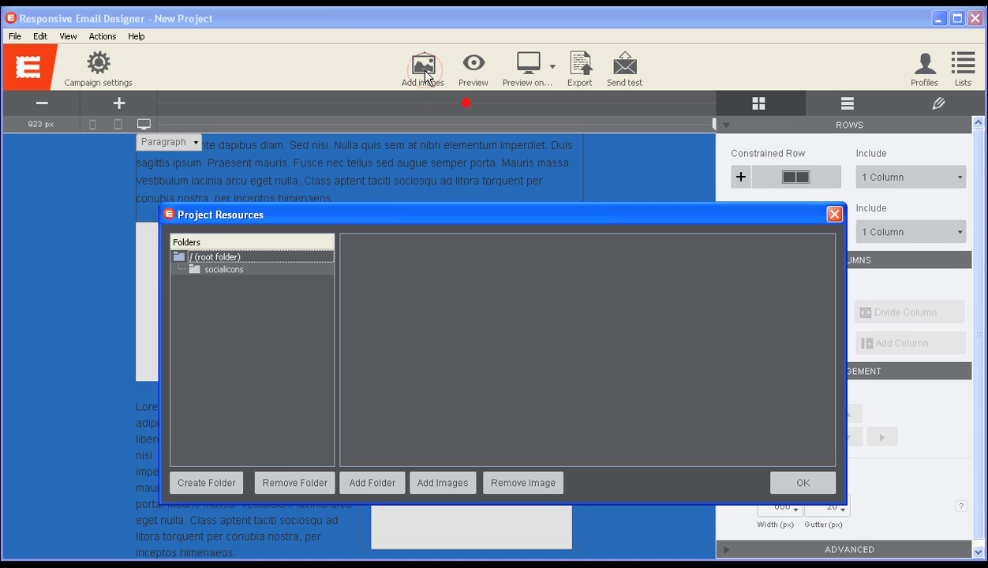
click(231, 487)
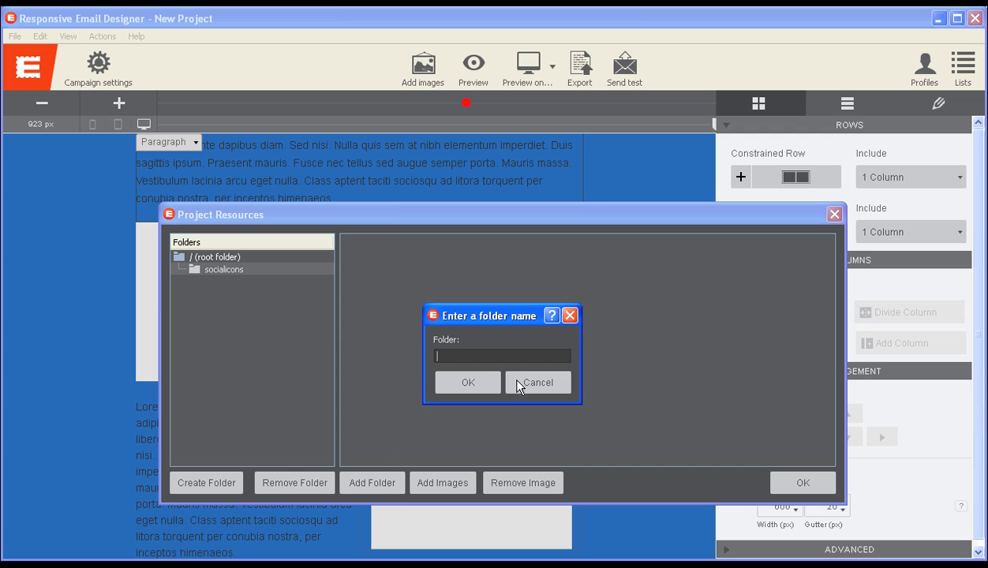
text(new)
key(Return)
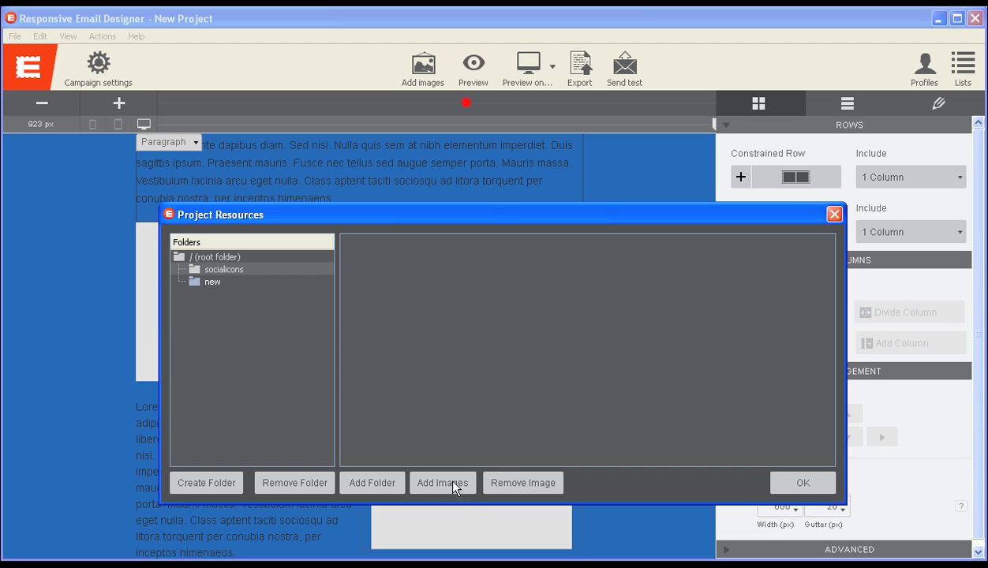
click(210, 285)
click(793, 490)
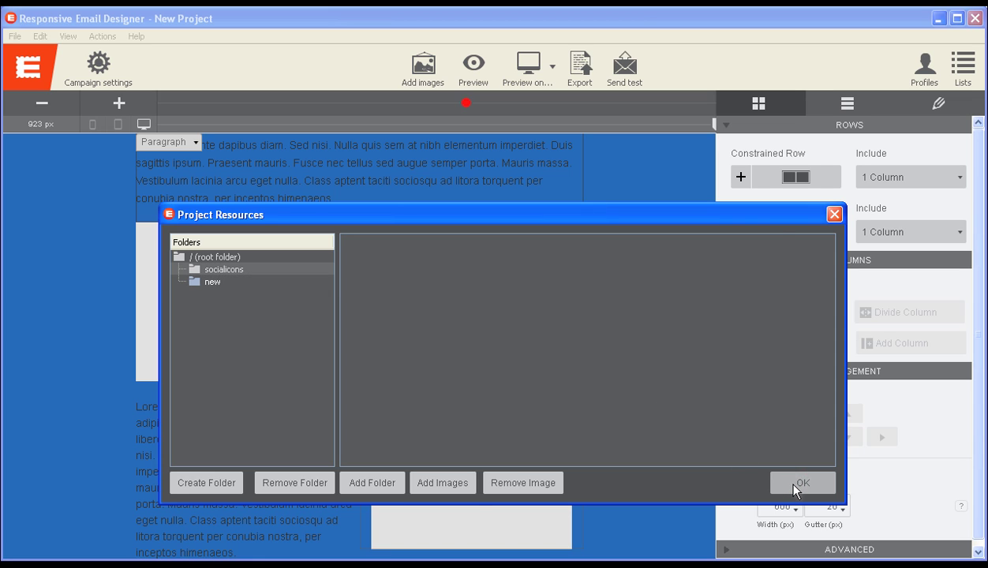